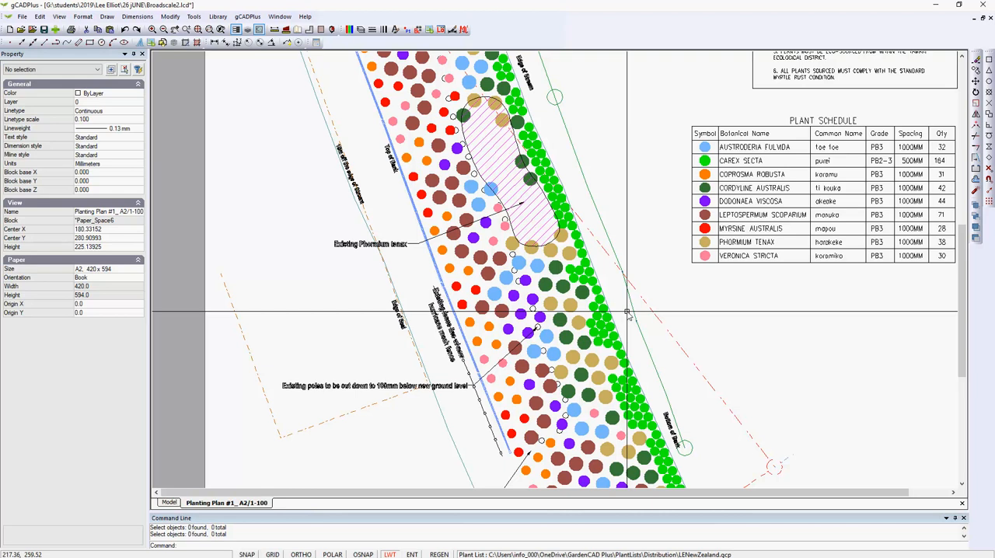
# Switch from the planting plan layout to model space and dismiss the grid options without creating a grid
pyautogui.click(169, 503)
pyautogui.scroll(-2, 648, 346)
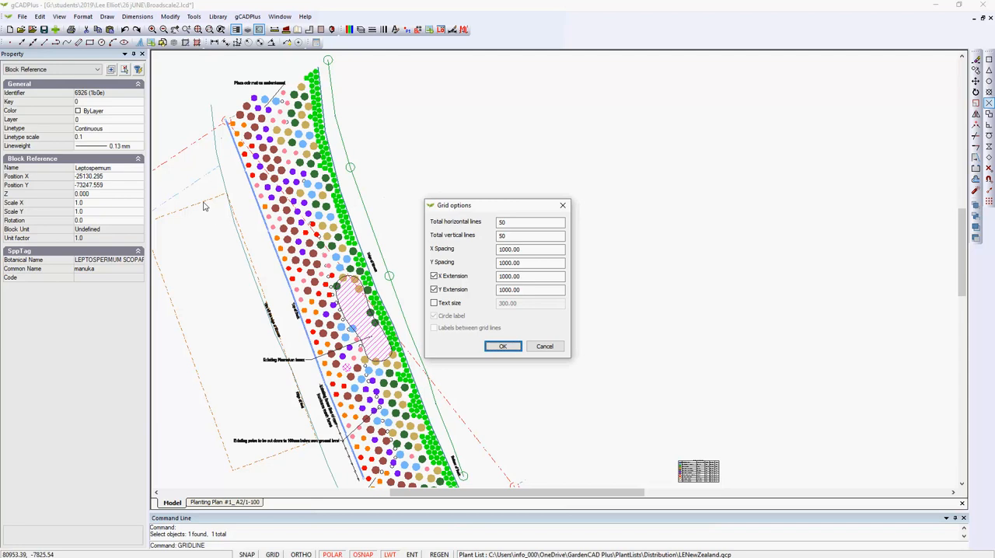
pyautogui.click(544, 346)
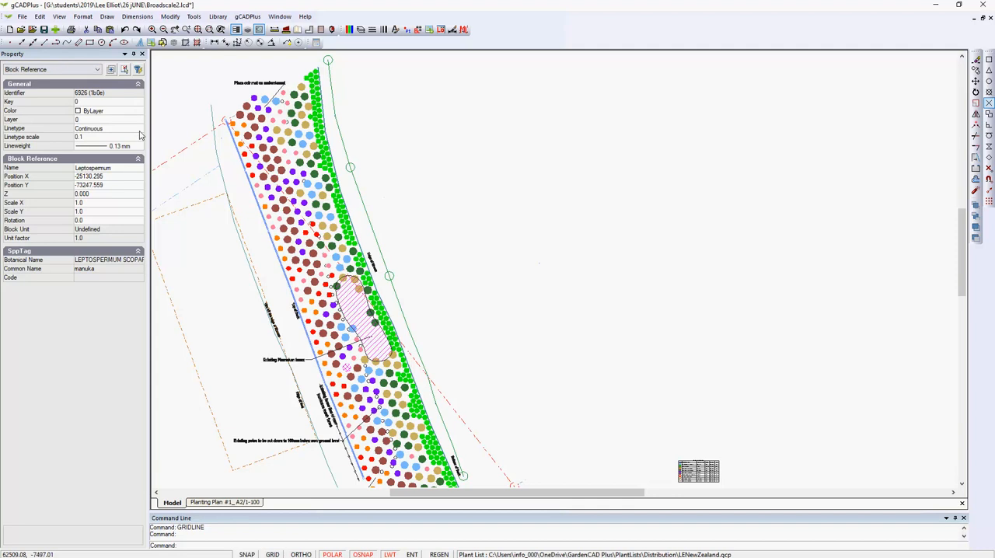
# Assign the selected Leptospermum block to the L-GRIDLINE layer
pyautogui.click(125, 111)
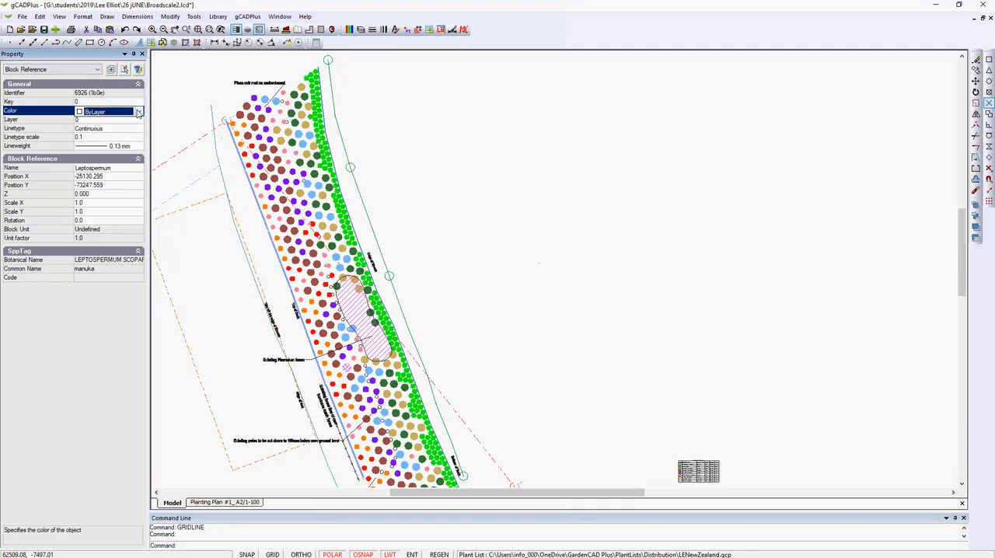
pyautogui.click(139, 112)
pyautogui.moveTo(138, 143); pyautogui.dragTo(145, 225)
pyautogui.click(163, 118)
pyautogui.click(108, 120)
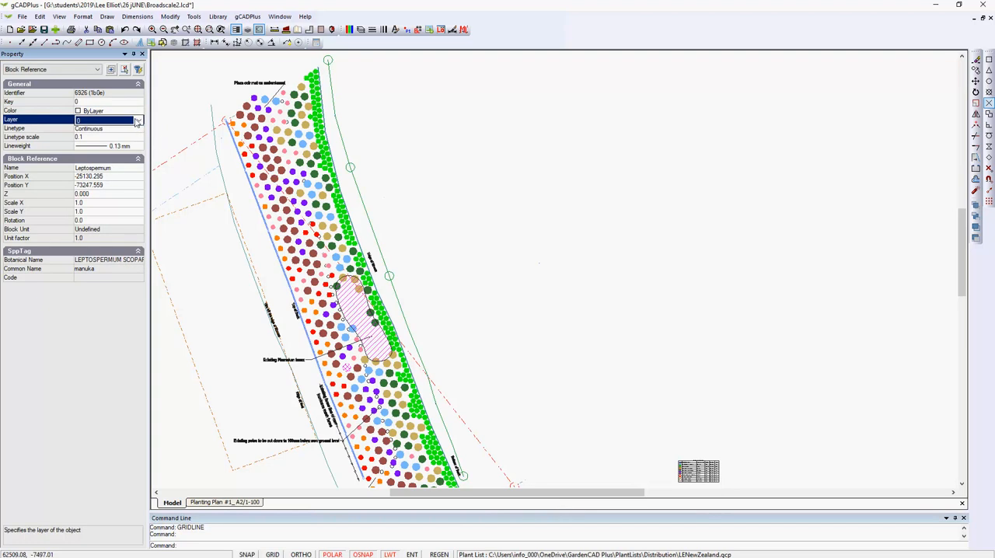
pyautogui.click(138, 121)
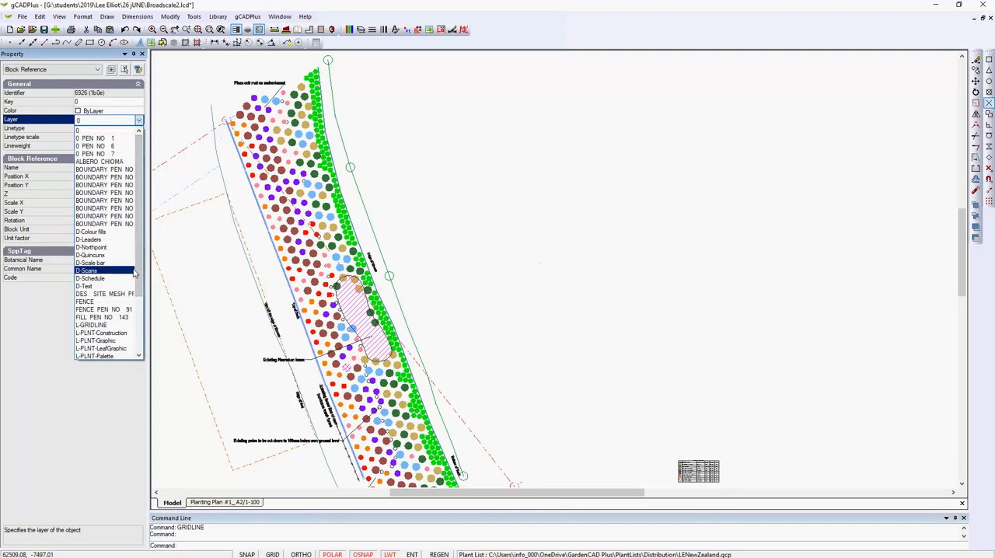
pyautogui.scroll(-1, 140, 296)
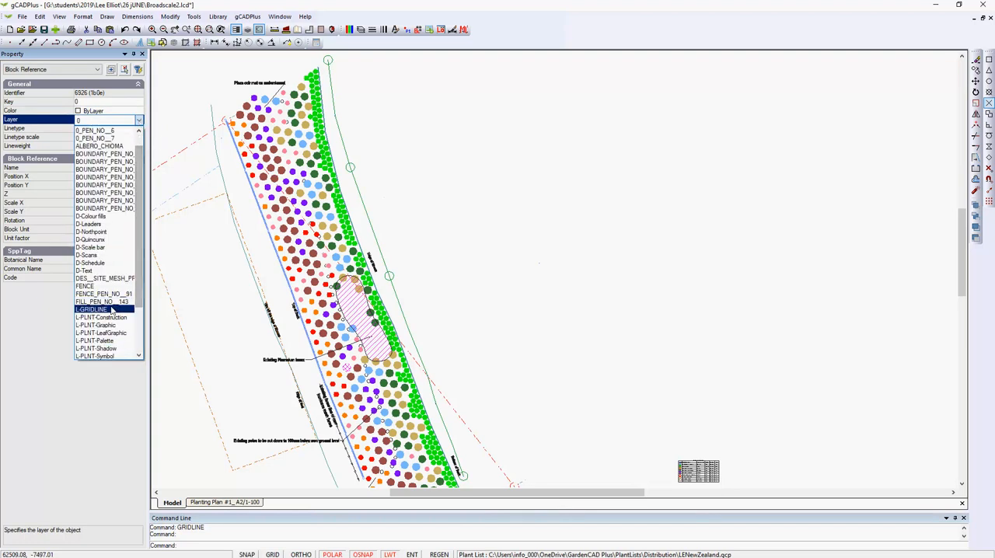
pyautogui.click(111, 310)
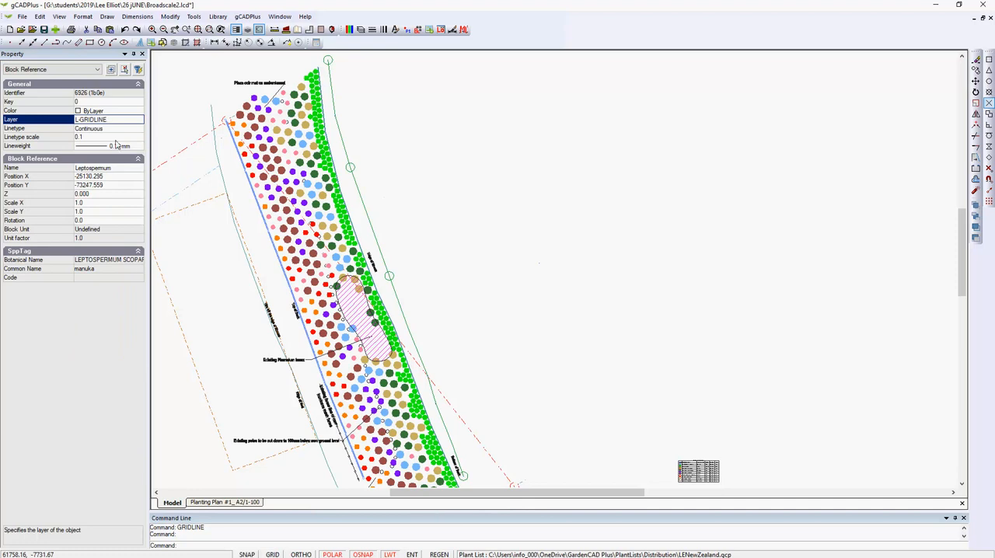
# Place a grid of 50 horizontal and 50 vertical lines with 1000 spacing and 1000 extensions in the empty area east of the planting plan
pyautogui.rightClick(607, 230)
pyautogui.click(642, 237)
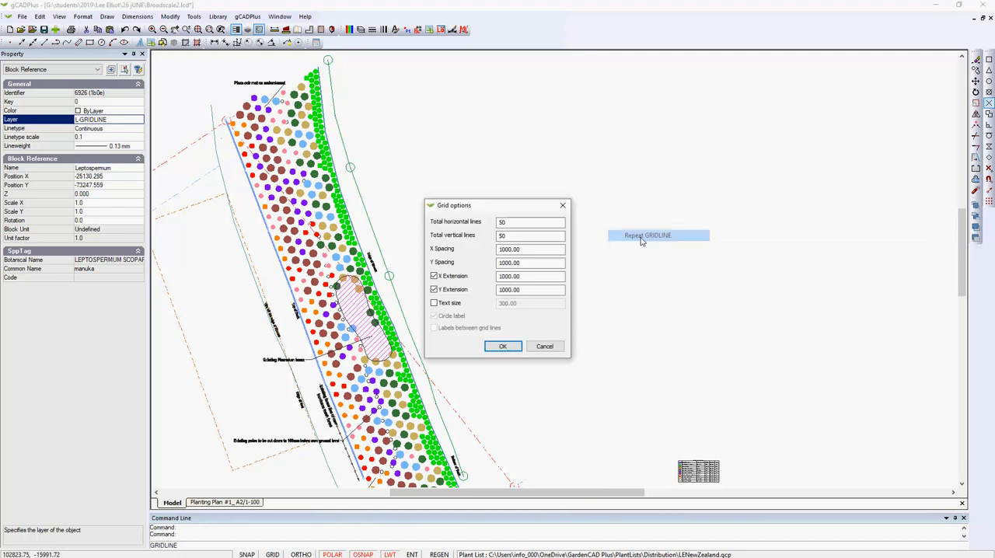
pyautogui.click(503, 346)
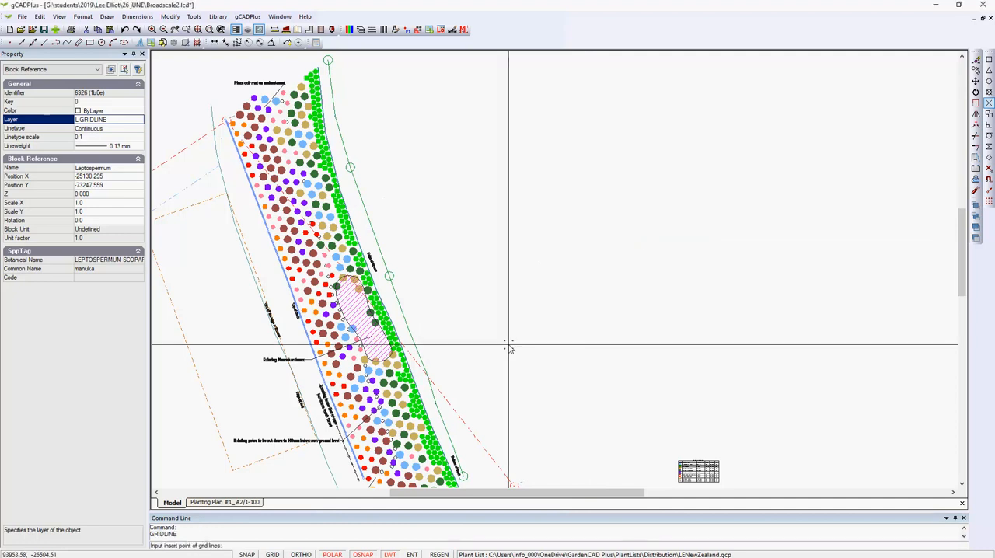
pyautogui.scroll(-2, 531, 317)
pyautogui.scroll(-2, 548, 346)
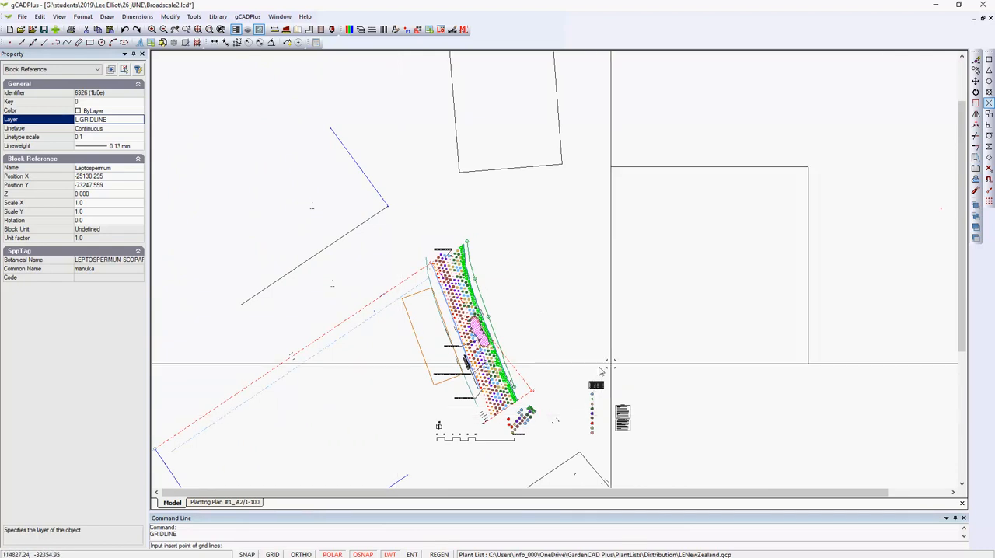
pyautogui.click(734, 317)
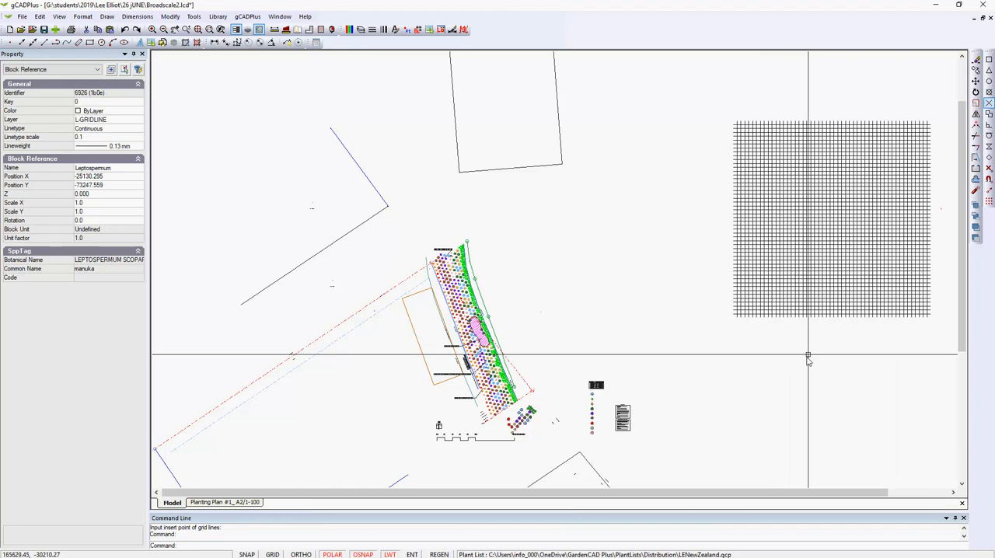
# Convert all the grid lines into a block named TT with its base point near the middle of the grid
pyautogui.click(941, 334)
pyautogui.click(707, 111)
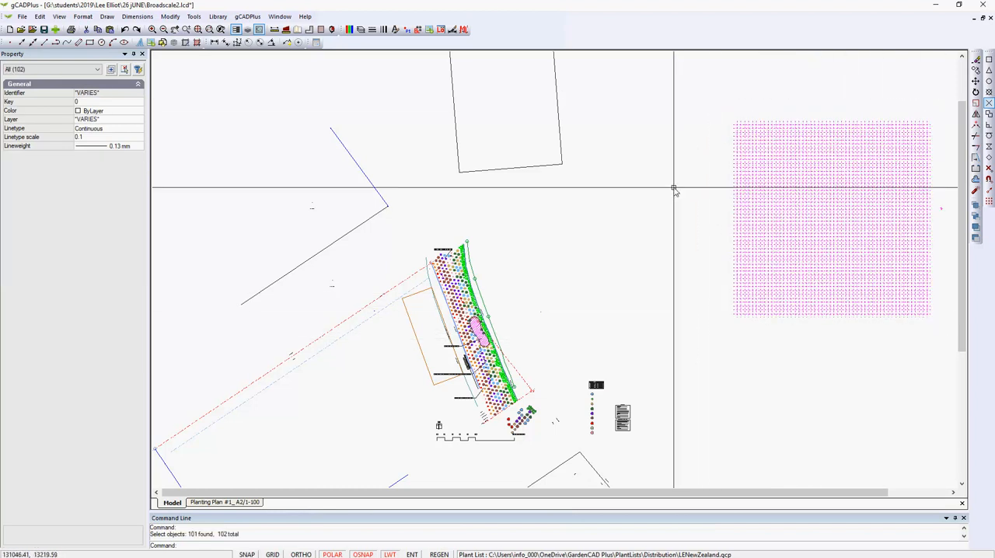
pyautogui.rightClick(674, 189)
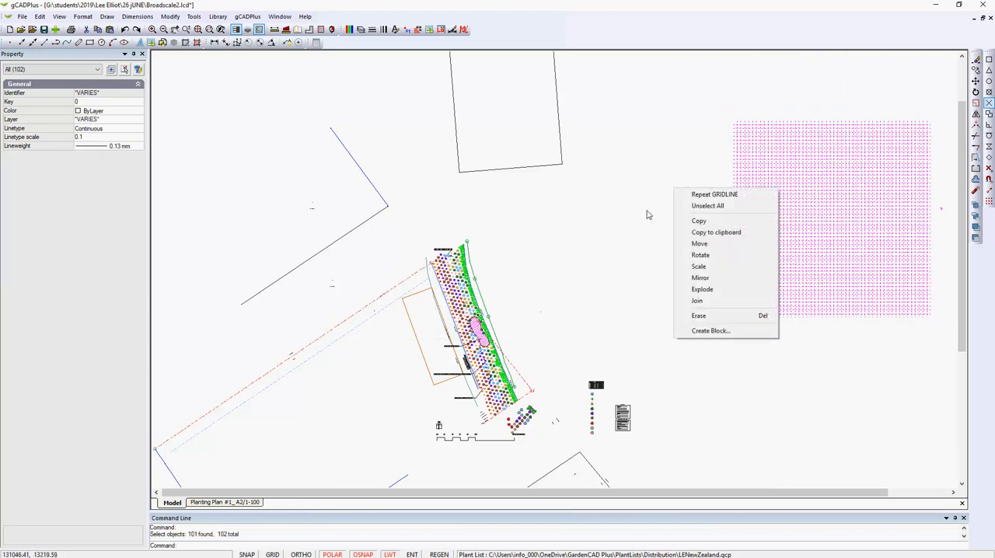
pyautogui.click(708, 331)
pyautogui.write('TT')
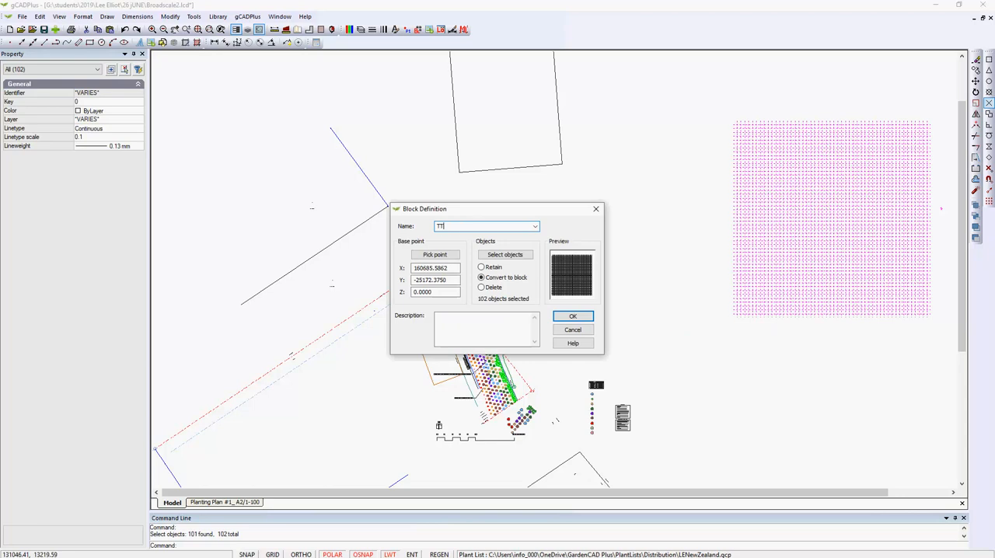
pyautogui.click(434, 254)
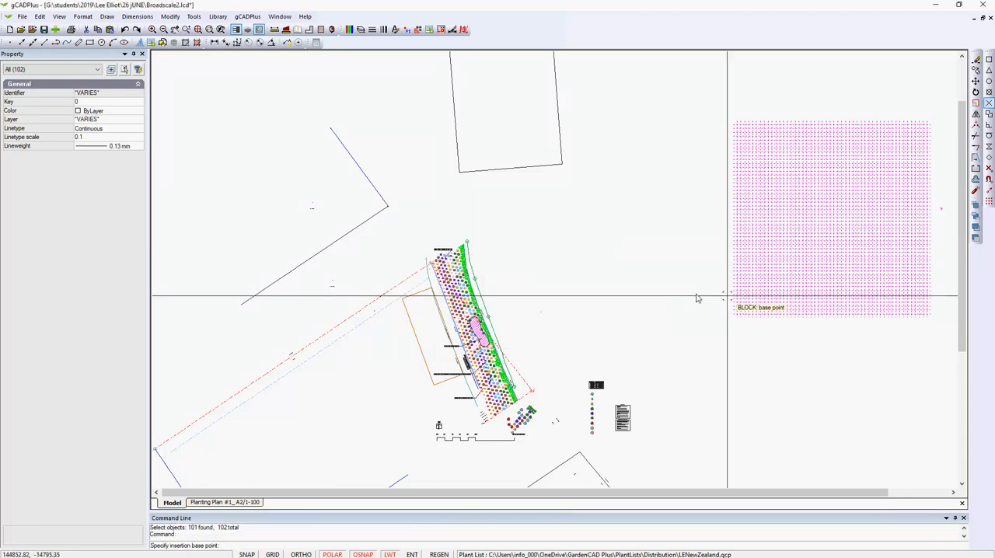
pyautogui.click(837, 230)
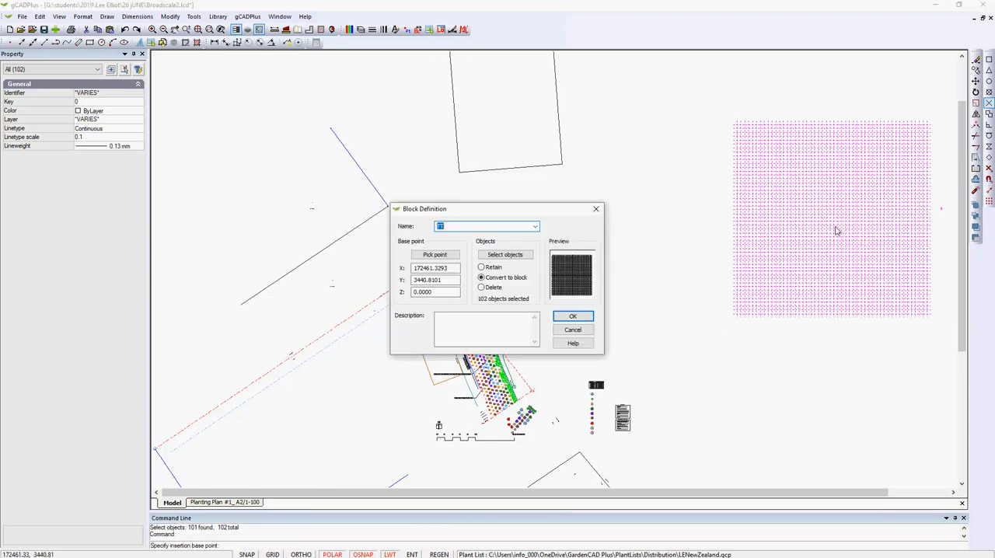
pyautogui.click(572, 317)
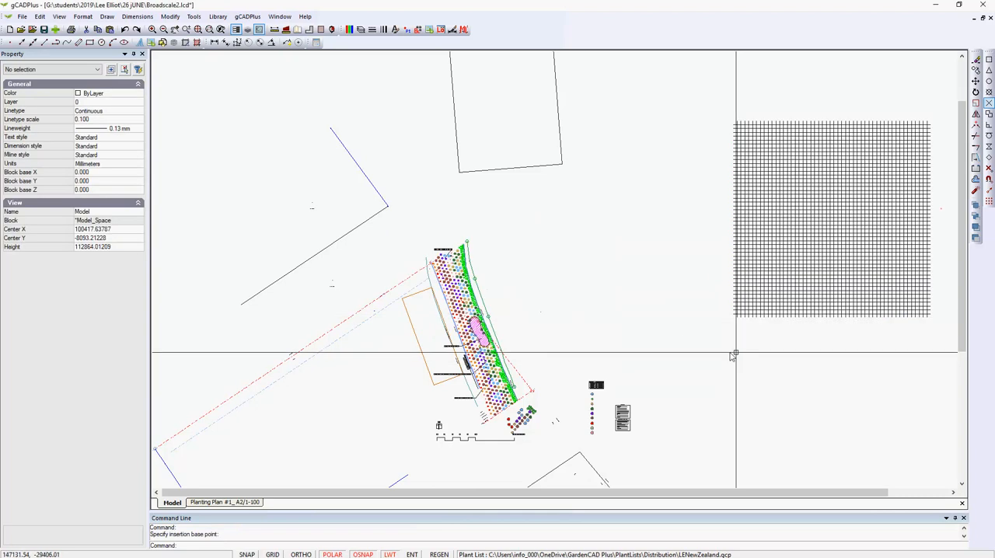
# Set the rotation of the TT grid block to 35 and deselect it
pyautogui.click(778, 277)
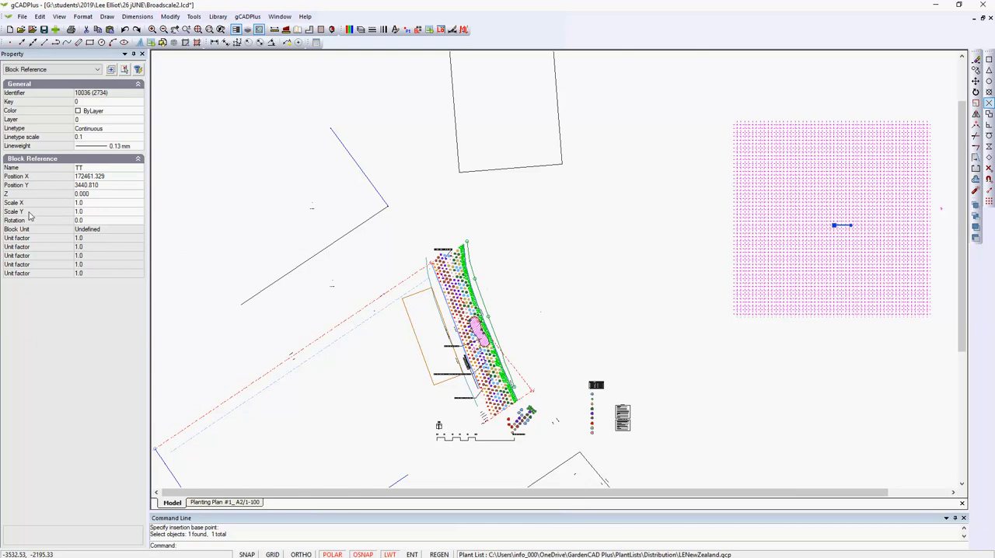
pyautogui.click(88, 223)
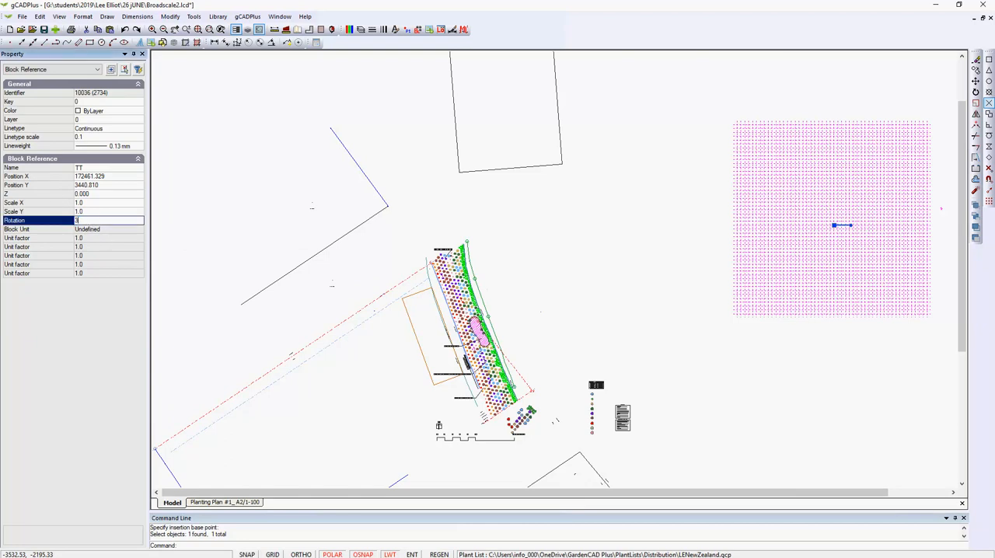
pyautogui.press('Return')
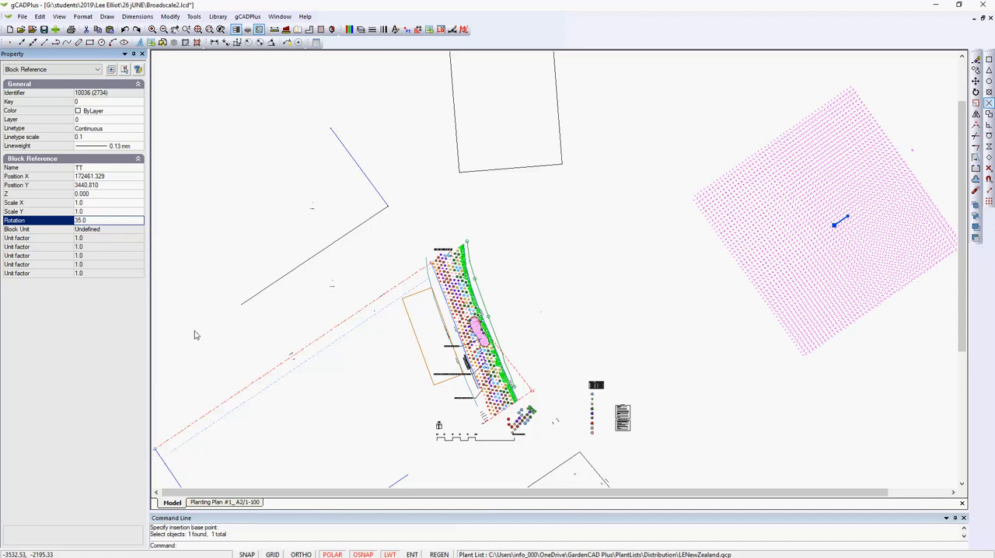
pyautogui.press('Escape')
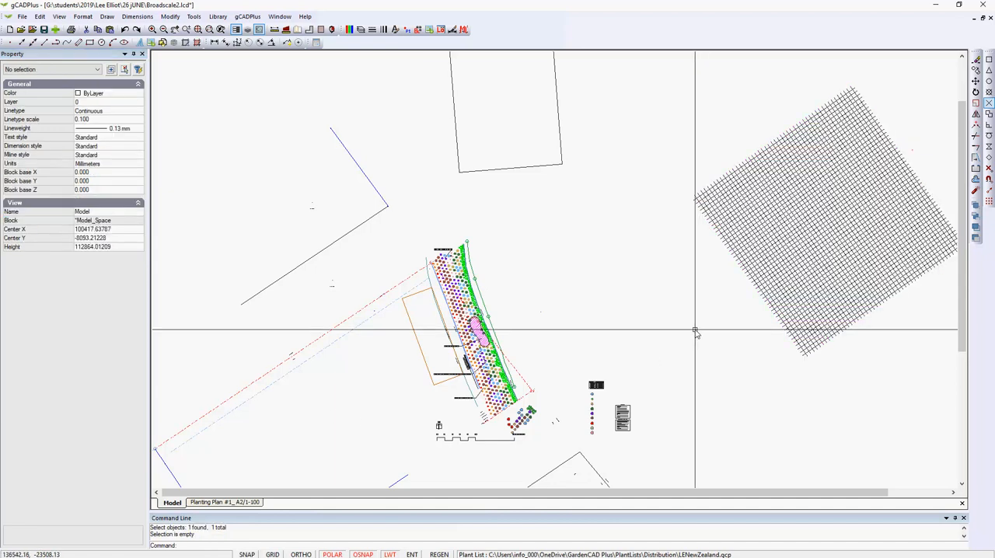
# Copy the column of nine plant symbols below the plant schedule to the empty area just west of the rotated grid
pyautogui.scroll(3, 523, 435)
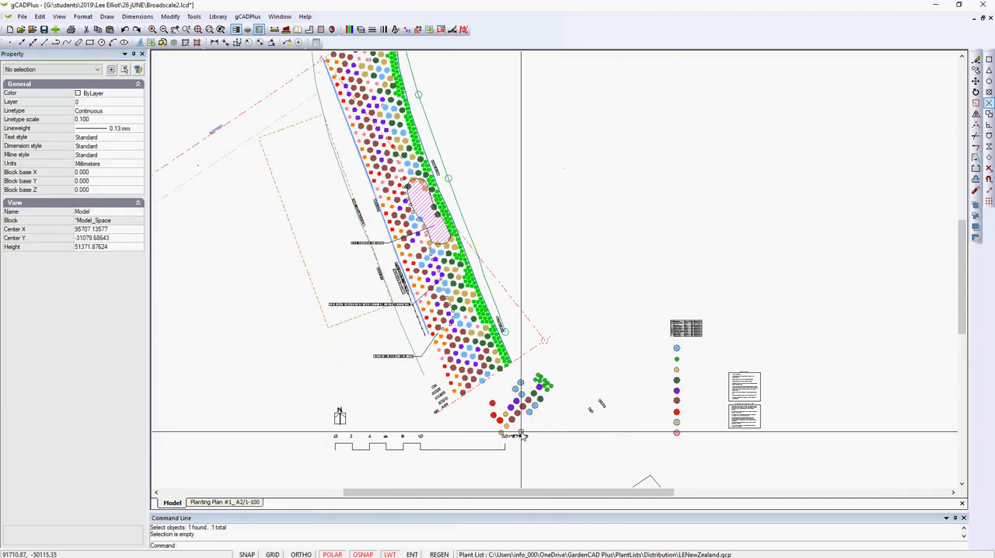
pyautogui.scroll(1, 523, 435)
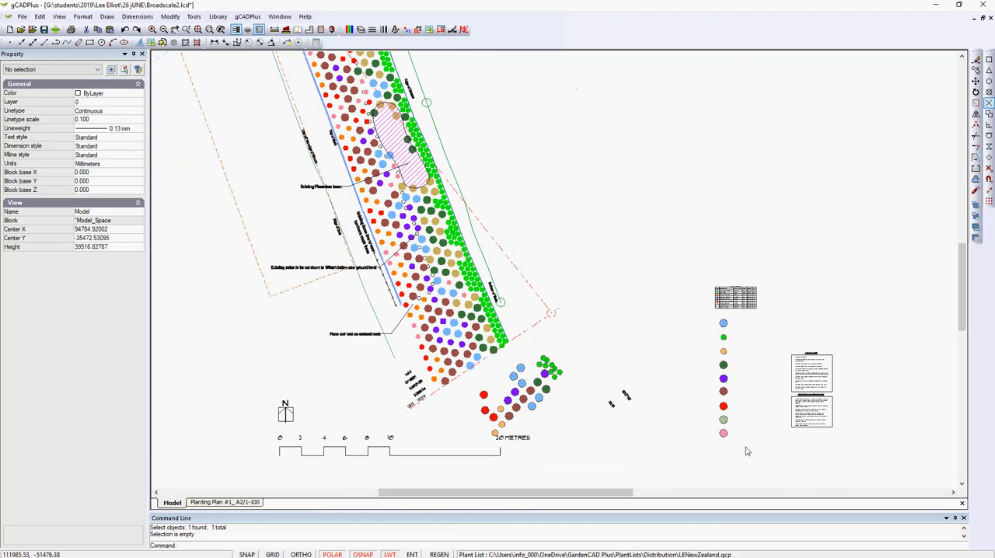
pyautogui.moveTo(747, 449); pyautogui.dragTo(702, 320)
pyautogui.rightClick(691, 358)
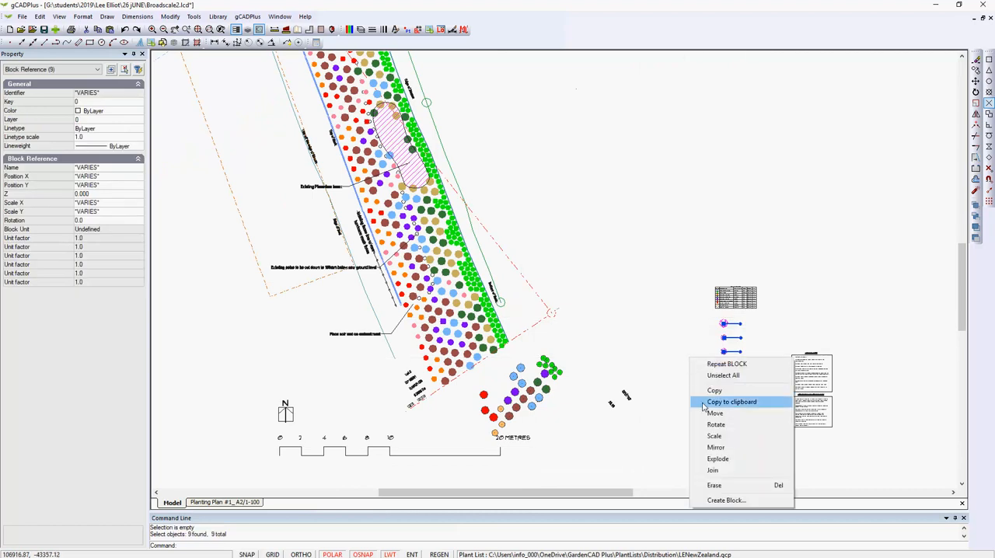
pyautogui.click(712, 390)
pyautogui.scroll(-3, 661, 400)
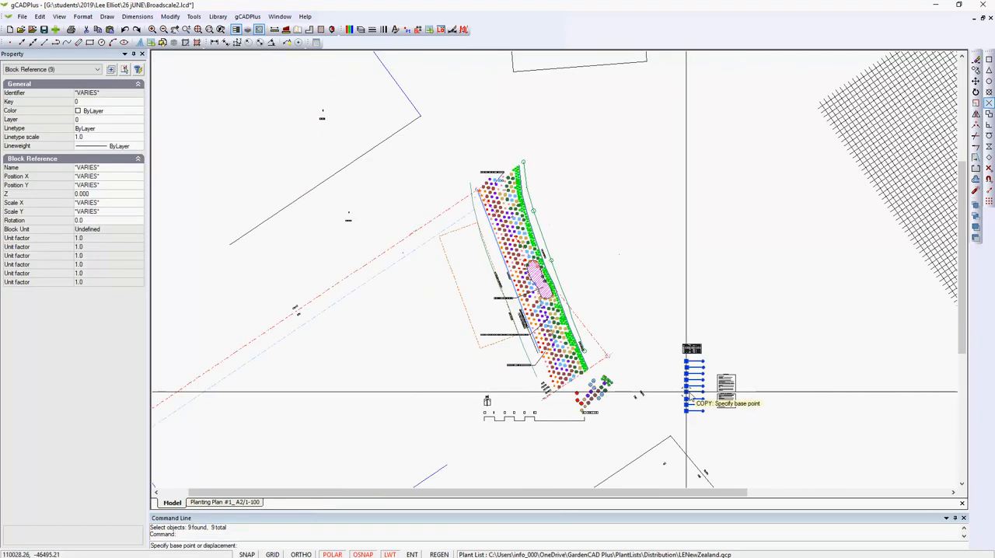
pyautogui.click(687, 393)
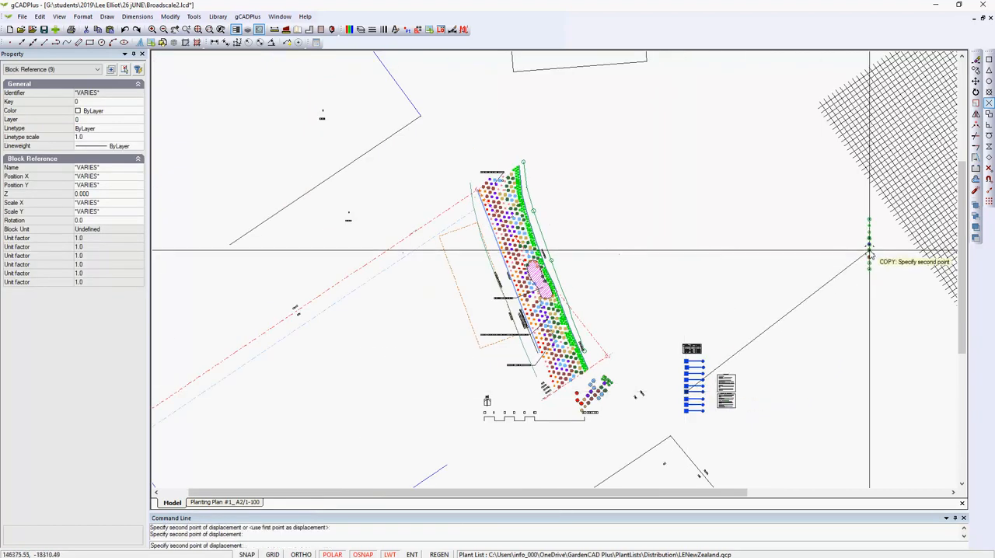
pyautogui.click(869, 252)
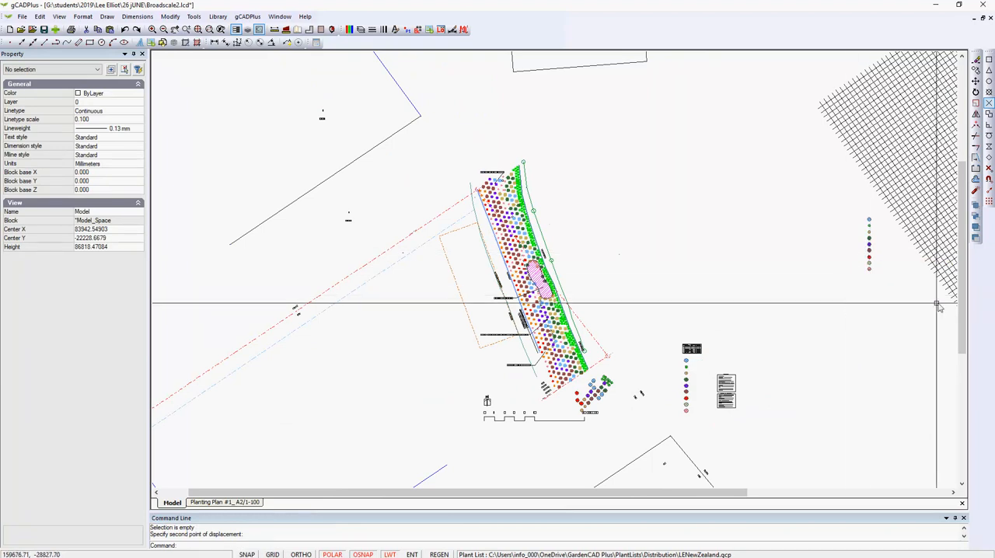
# Try to copy the topmost blue symbol of the copied column, using its centre as the base point
pyautogui.moveTo(938, 305); pyautogui.dragTo(607, 318, button='middle')
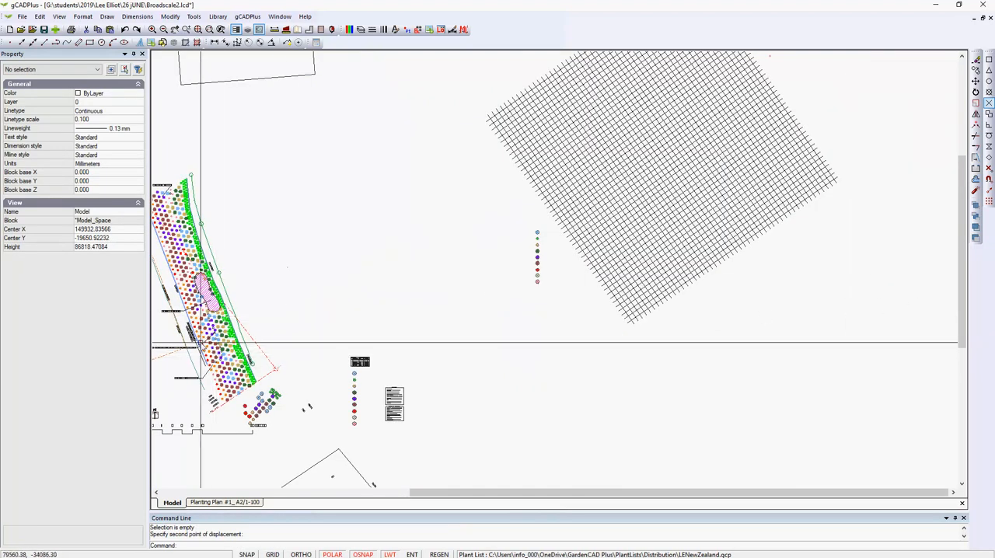
pyautogui.scroll(1, 202, 341)
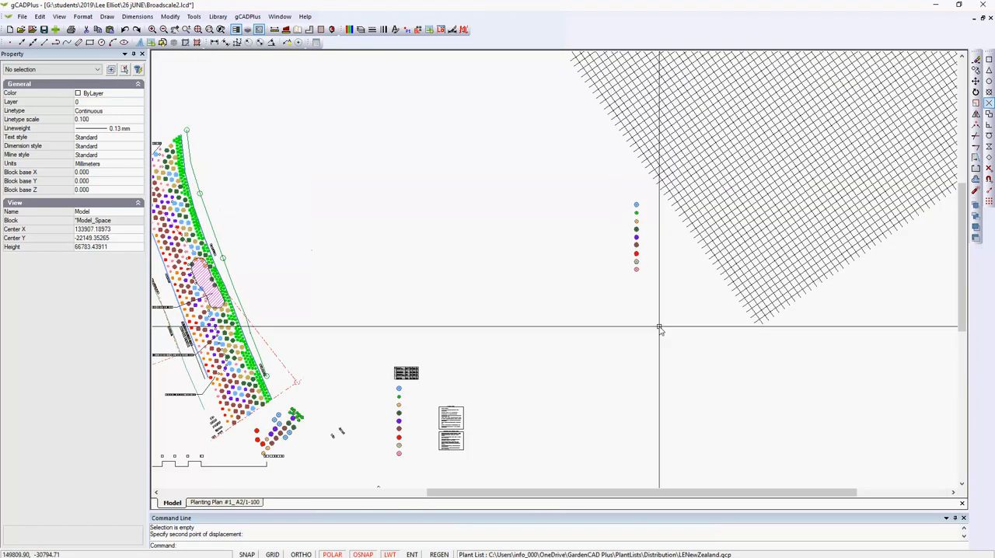
pyautogui.scroll(1, 673, 241)
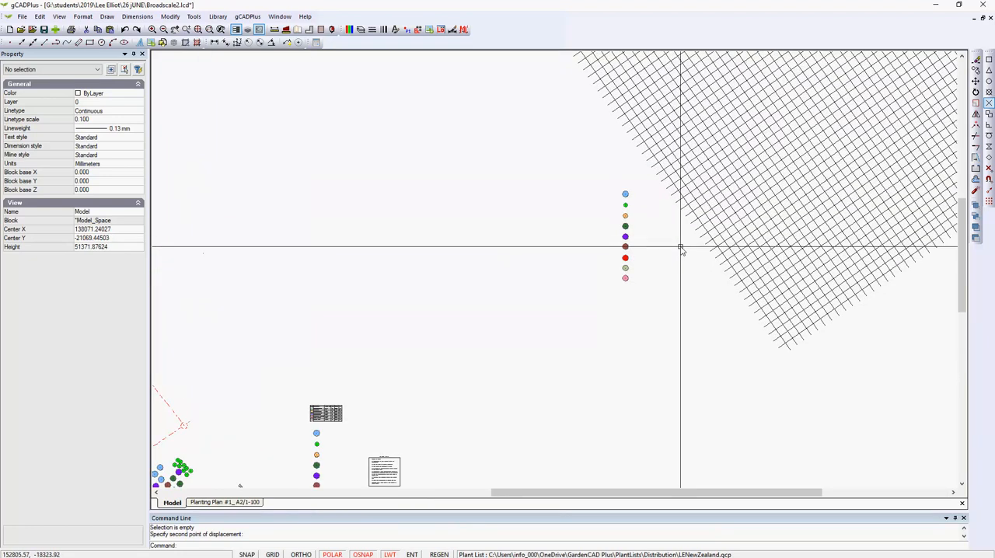
pyautogui.click(626, 195)
pyautogui.rightClick(626, 195)
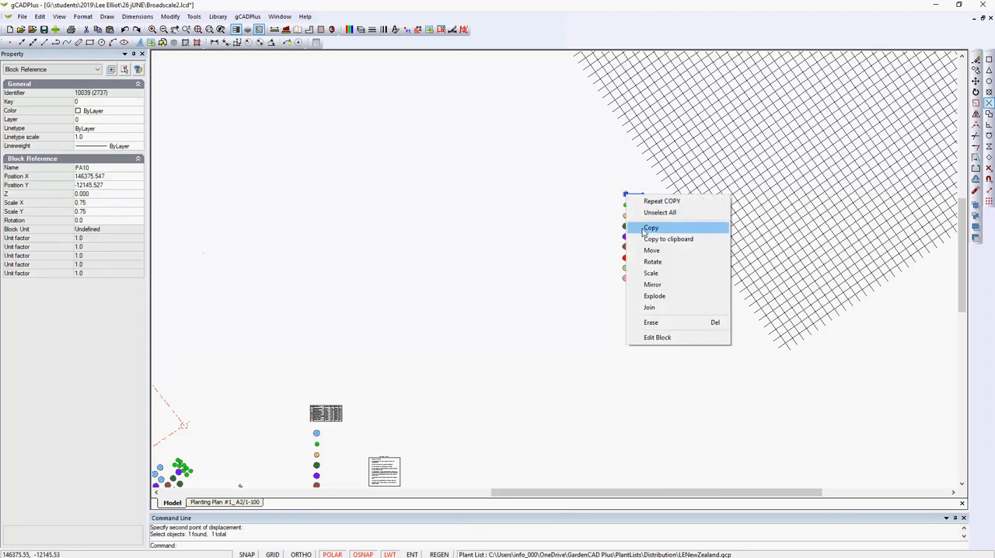
pyautogui.click(646, 229)
pyautogui.click(626, 195)
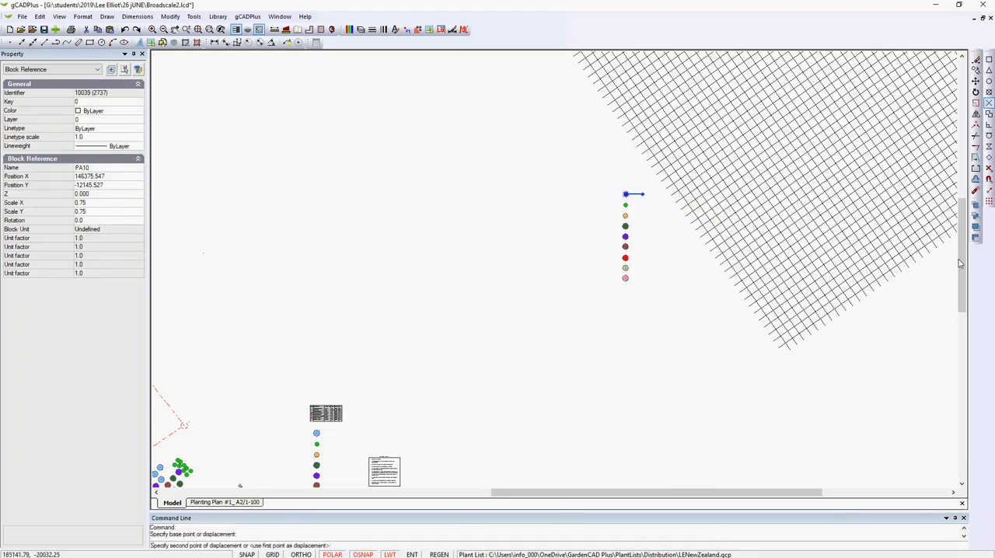
# Configure the object snap modes with only Intersection enabled, ready for placing symbols on the grid crossings
pyautogui.click(989, 179)
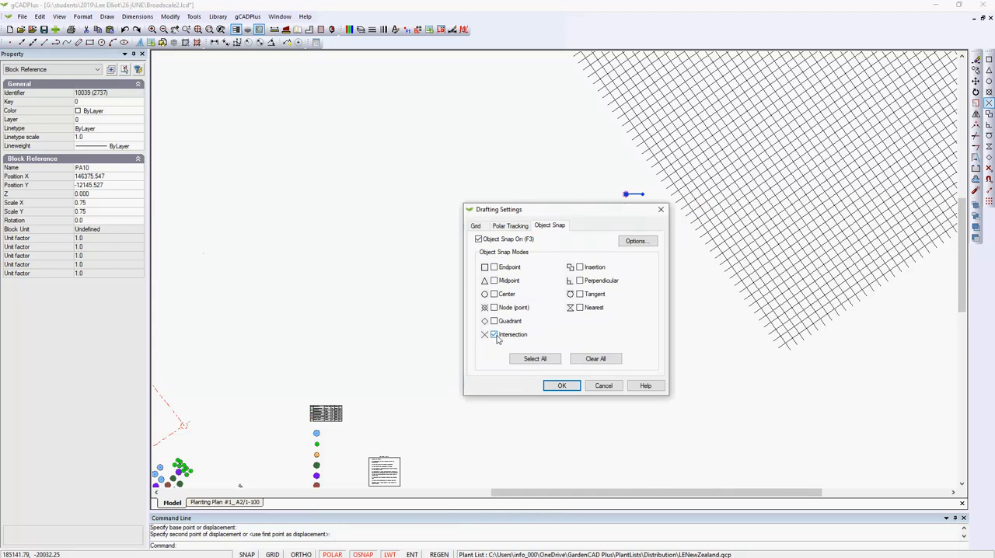
pyautogui.click(568, 387)
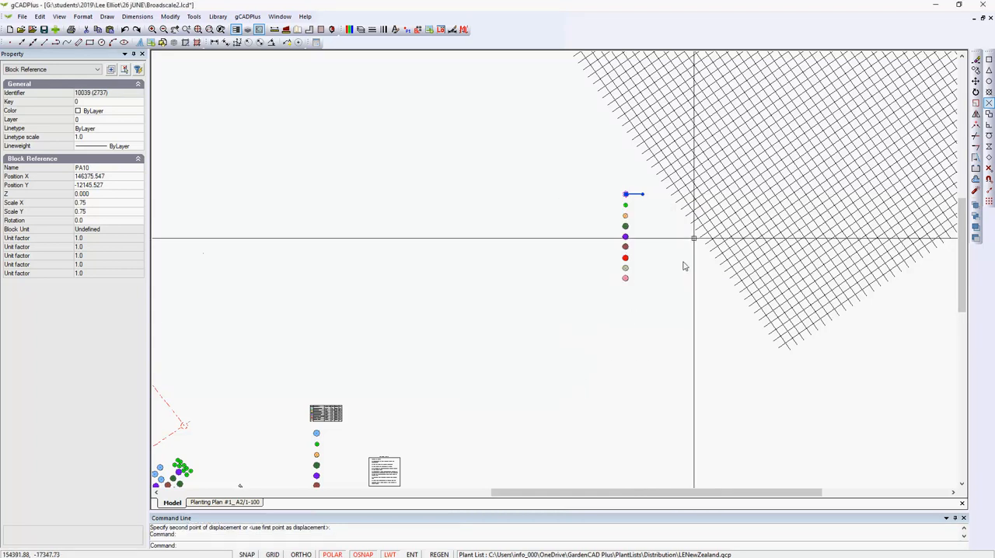
pyautogui.scroll(5, 695, 233)
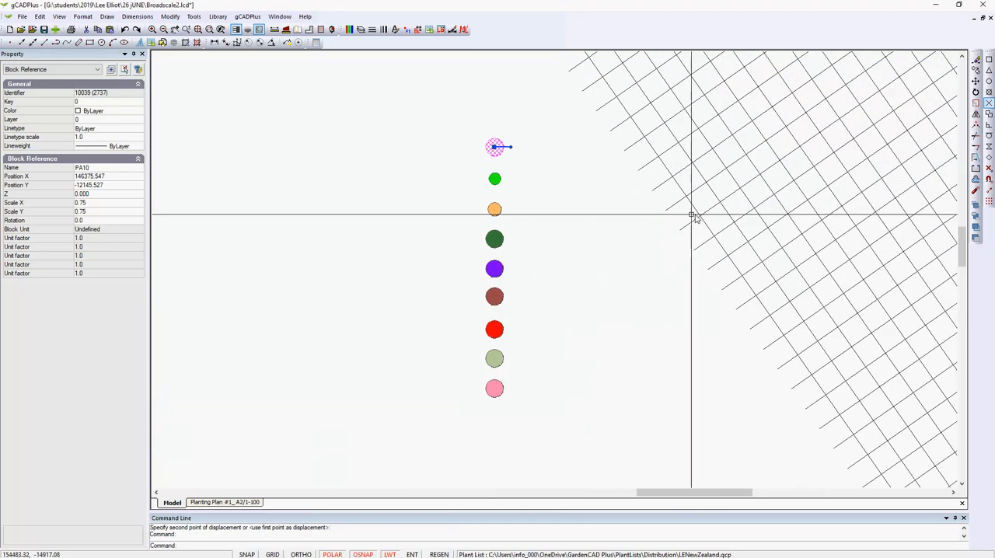
pyautogui.rightClick(607, 200)
pyautogui.click(630, 231)
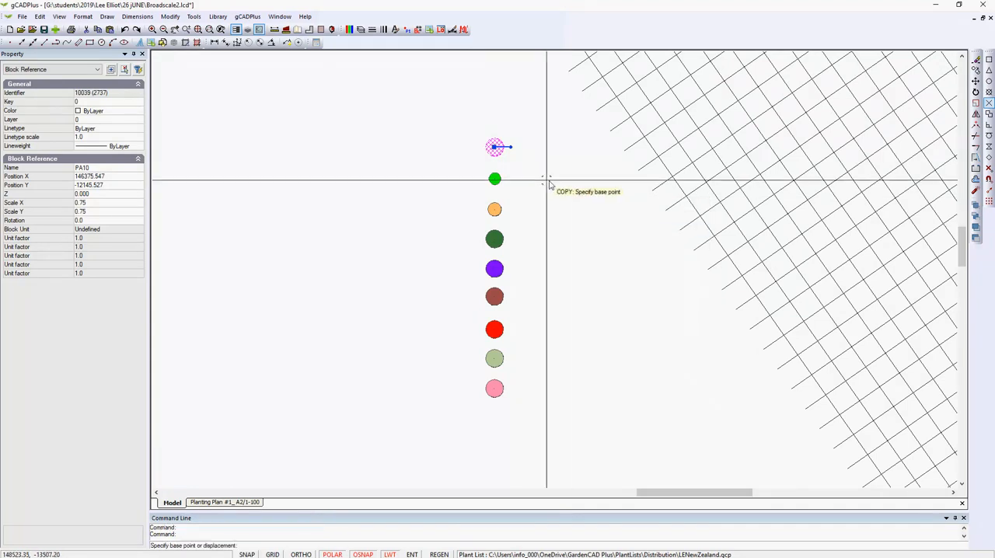
pyautogui.click(495, 148)
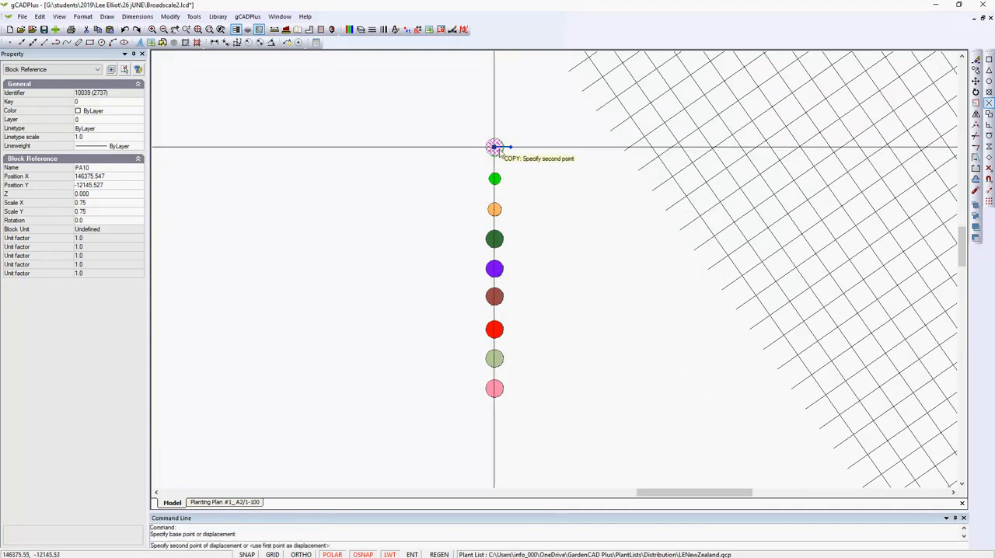
pyautogui.click(681, 149)
# Explode the rotated TT grid block into separate lines
pyautogui.click(692, 164)
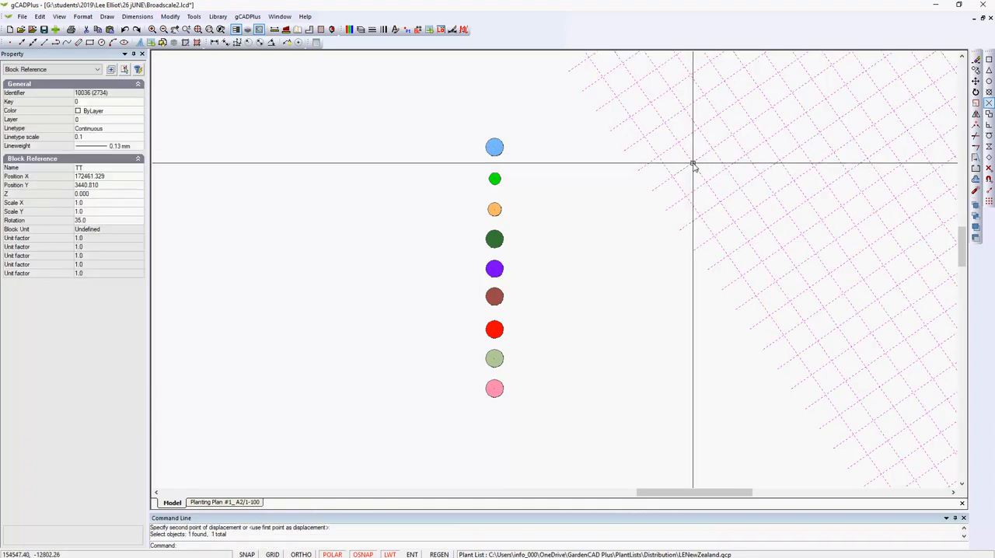
pyautogui.rightClick(693, 164)
pyautogui.click(734, 276)
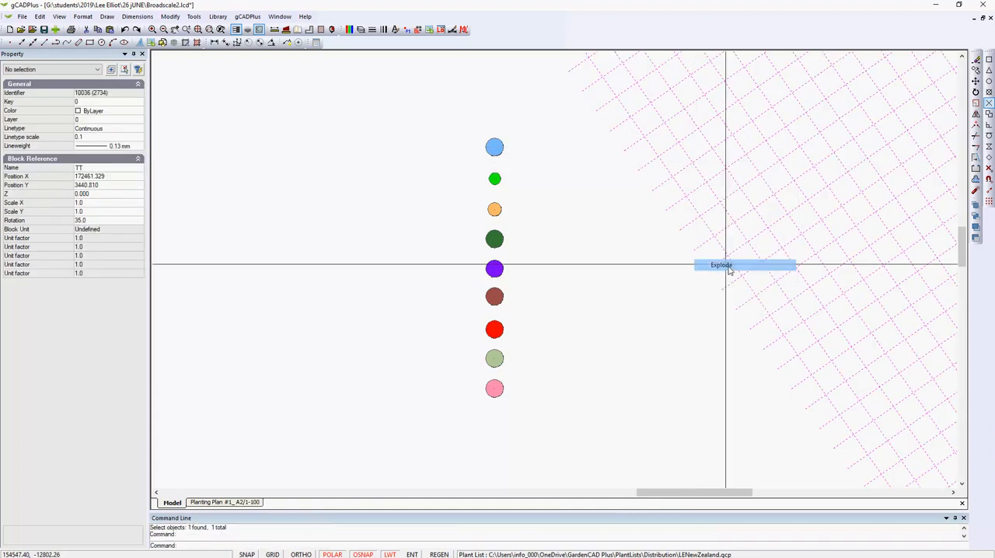
# Copy the topmost blue symbol from its centre onto nine scattered intersections in the grid's western part, mostly in pairs, and end the copy
pyautogui.click(493, 148)
pyautogui.rightClick(494, 150)
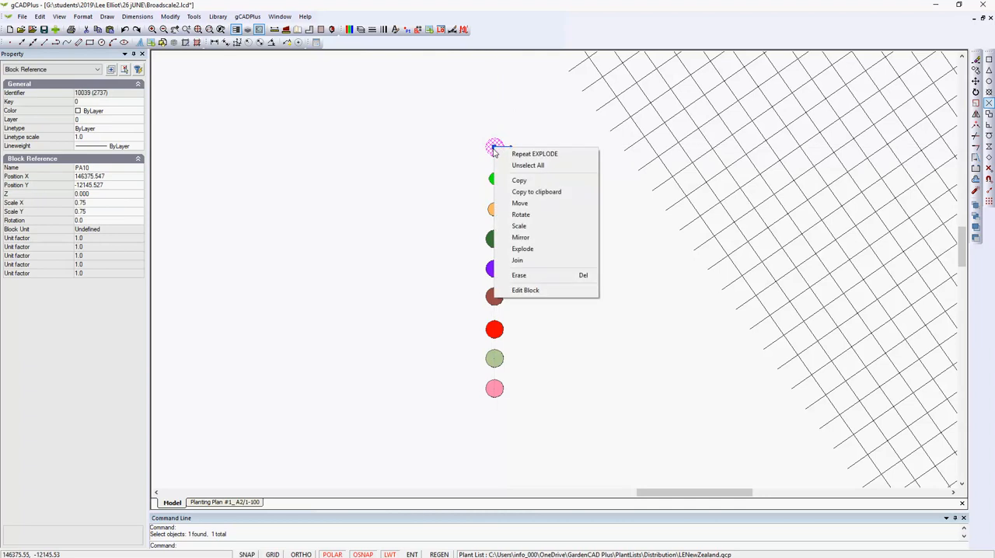
pyautogui.click(519, 181)
pyautogui.click(495, 147)
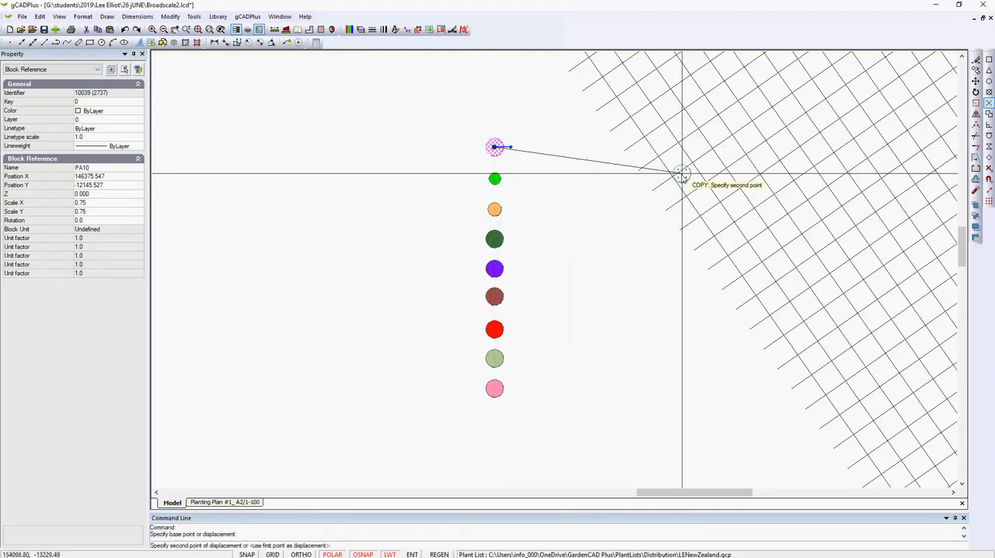
pyautogui.click(692, 164)
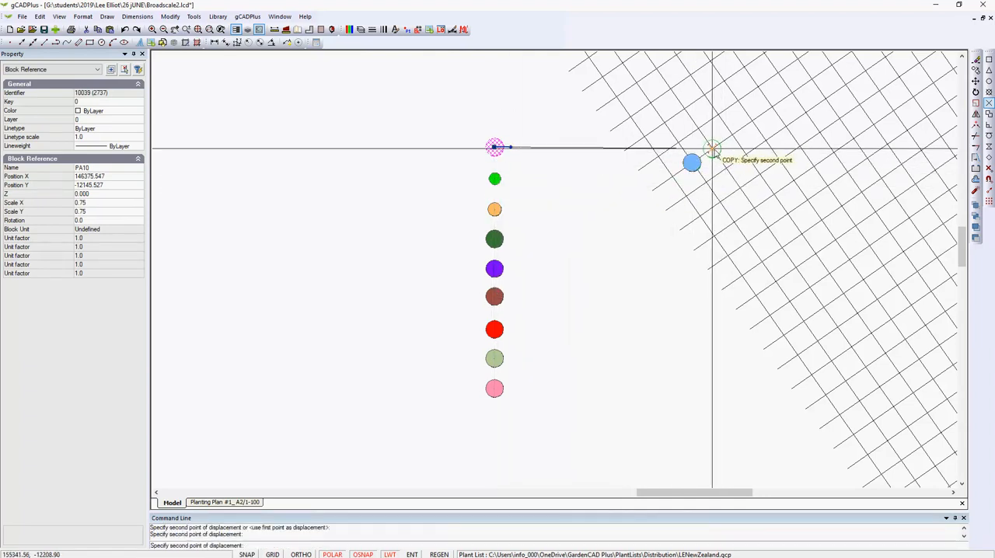
pyautogui.click(713, 149)
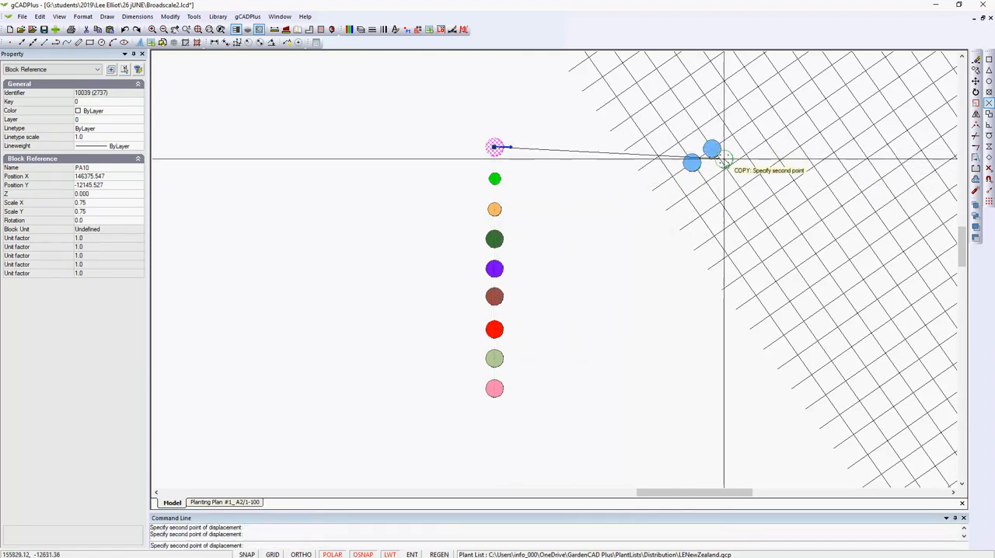
pyautogui.click(788, 214)
pyautogui.click(828, 187)
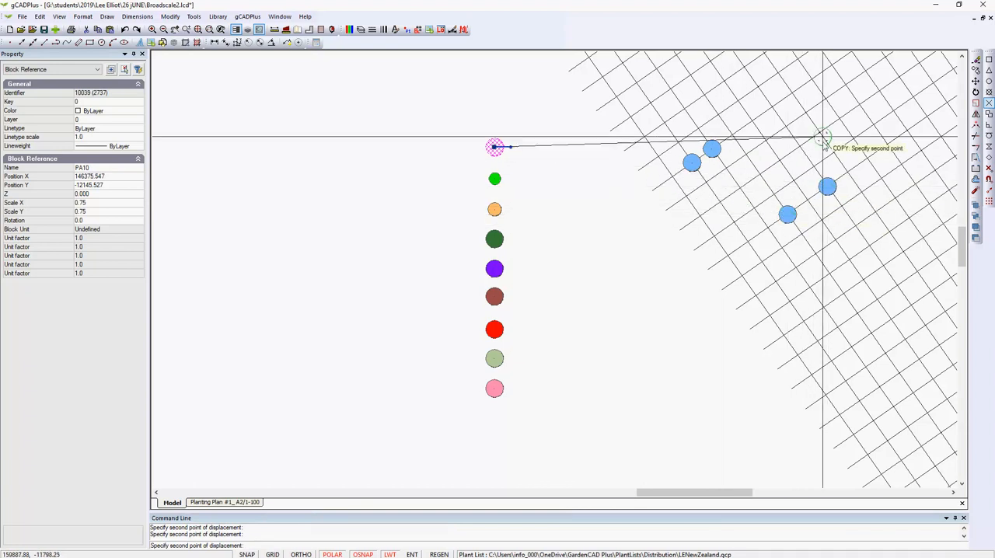
pyautogui.click(806, 113)
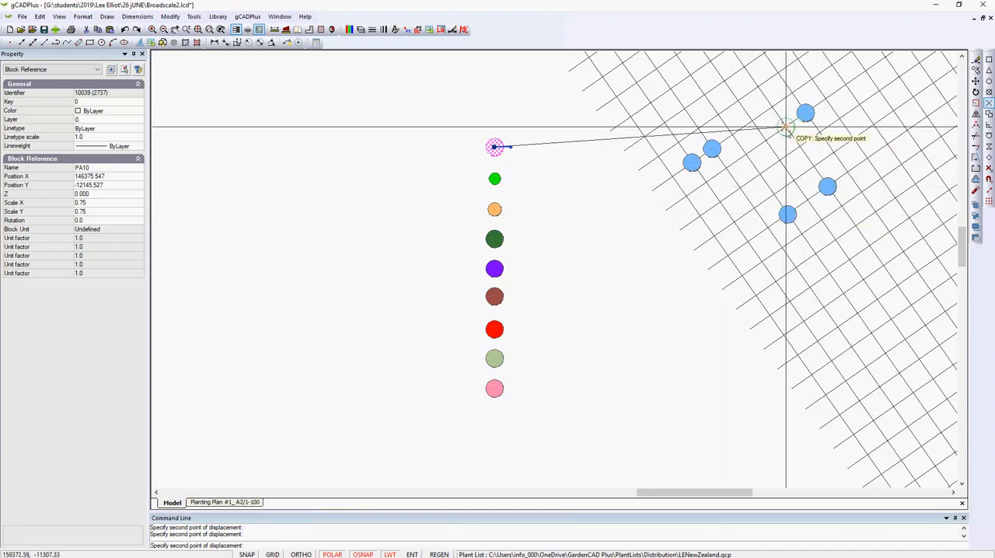
pyautogui.click(786, 126)
pyautogui.click(789, 301)
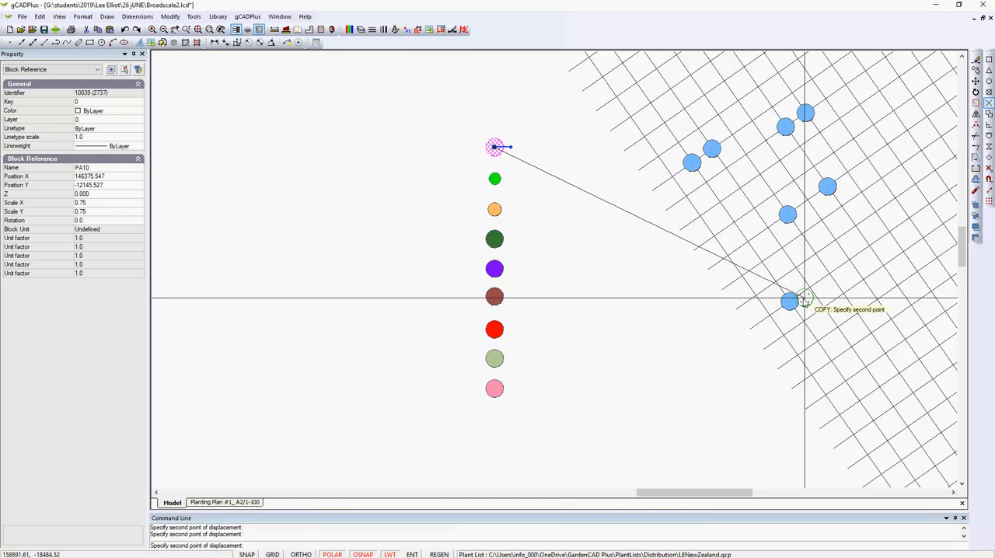
pyautogui.click(809, 288)
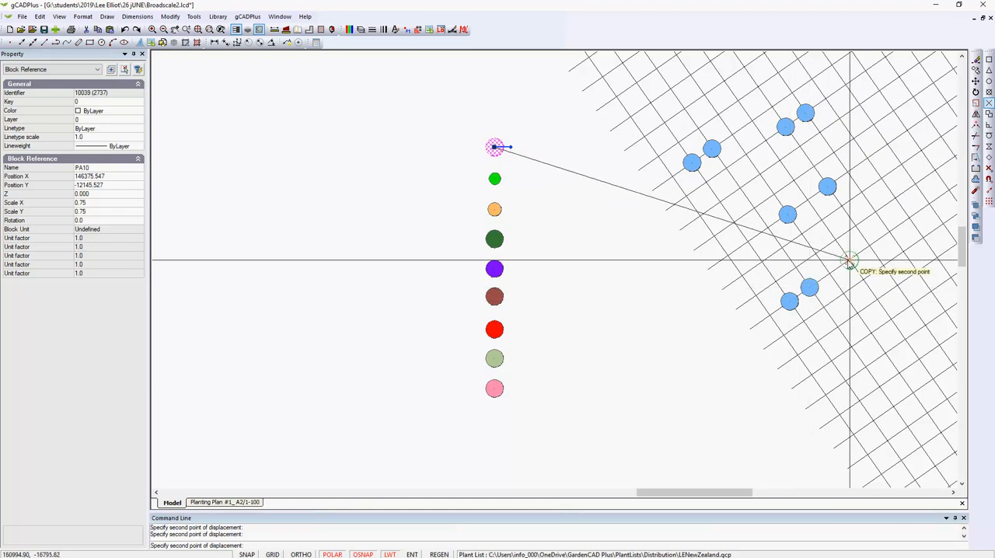
pyautogui.click(849, 261)
pyautogui.rightClick(849, 261)
pyautogui.click(867, 267)
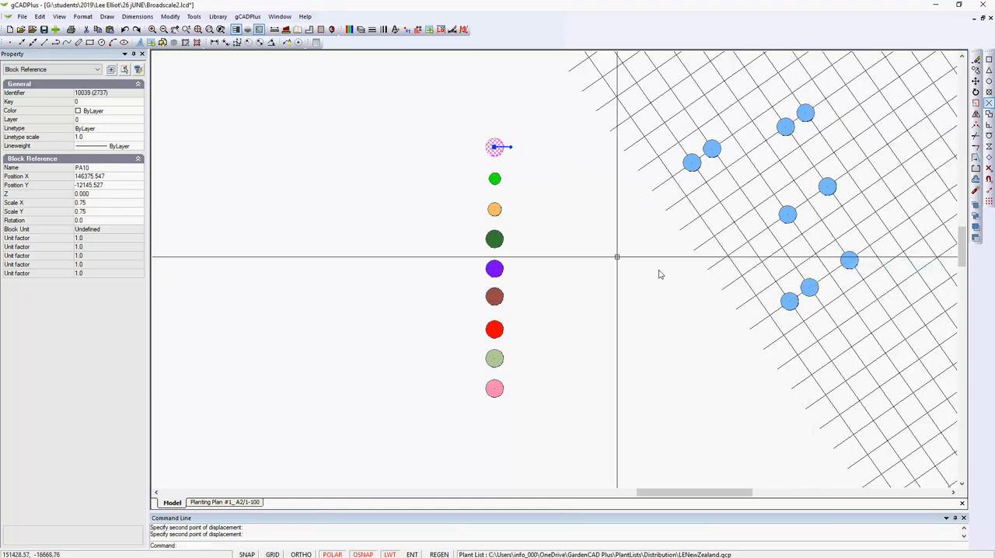
pyautogui.click(496, 240)
pyautogui.rightClick(510, 241)
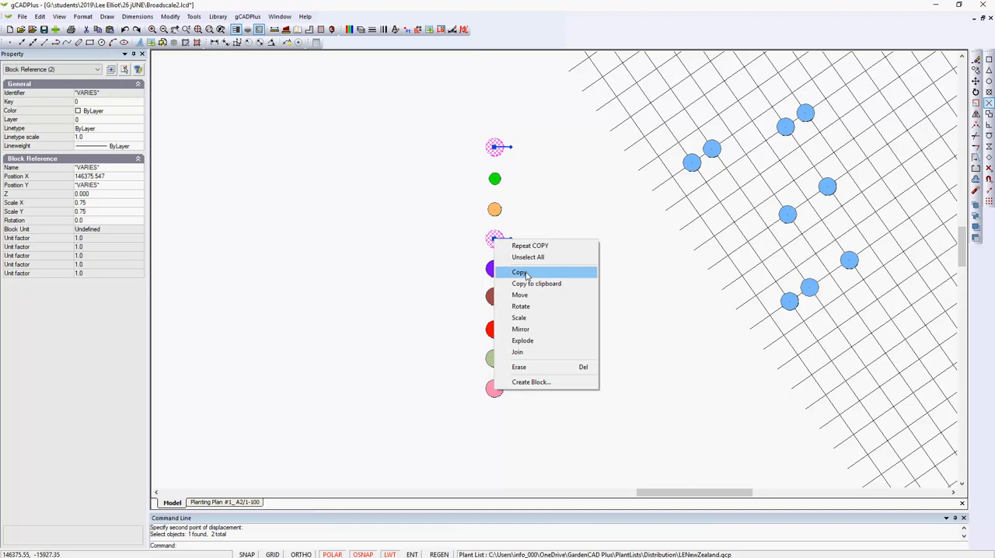
pyautogui.click(519, 267)
pyautogui.click(494, 239)
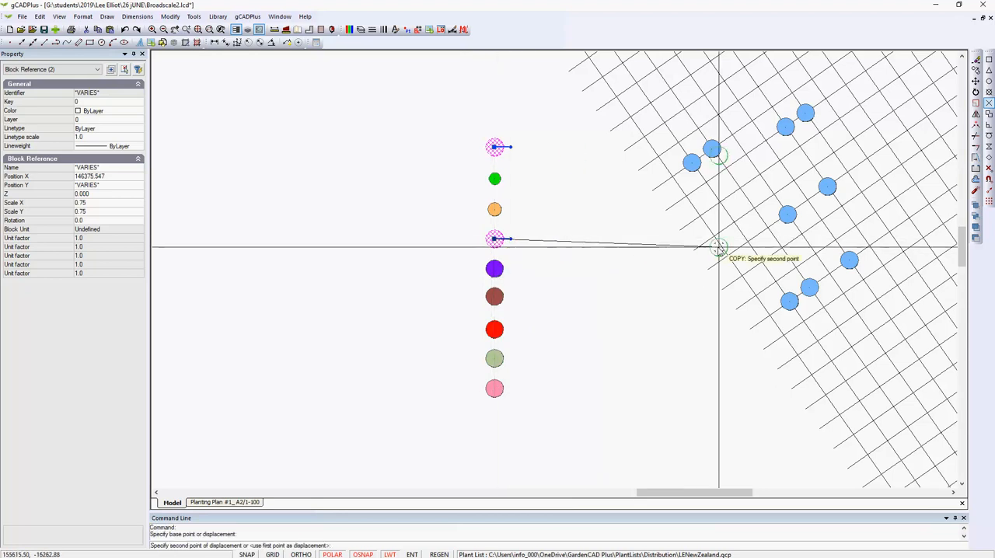
pyautogui.click(748, 243)
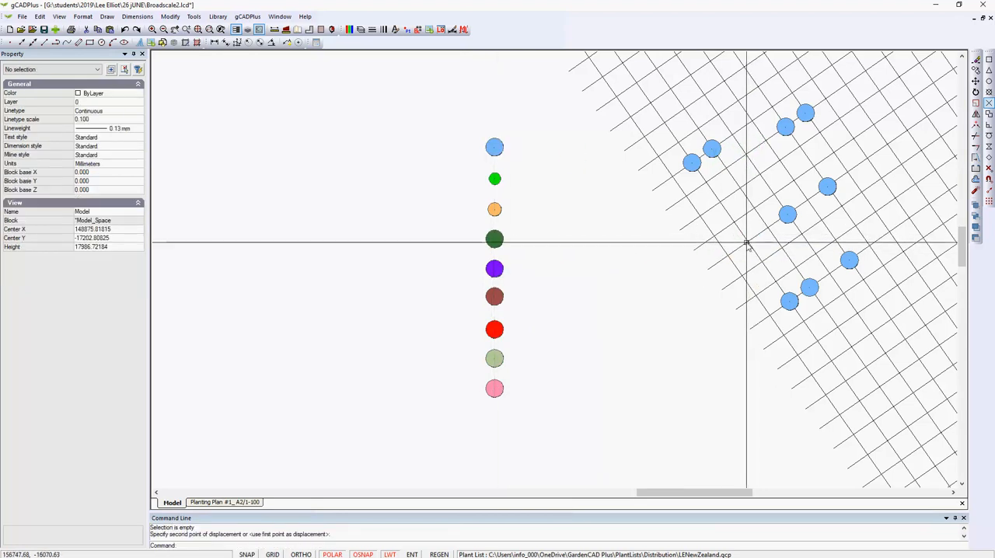
# Copy the orange symbol from its centre onto six free grid intersections between and around the blue symbols, and deselect it
pyautogui.click(495, 212)
pyautogui.rightClick(495, 211)
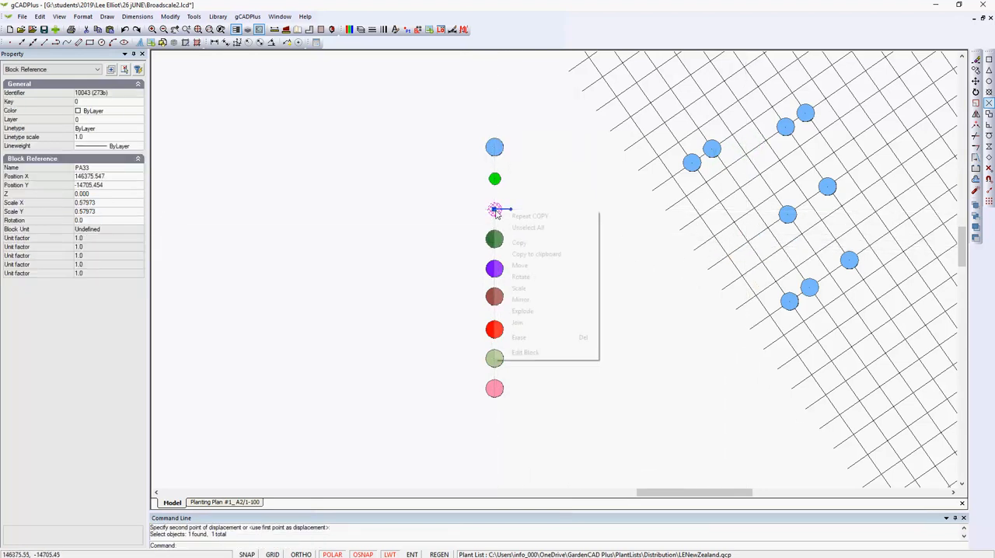
pyautogui.click(520, 241)
pyautogui.click(499, 210)
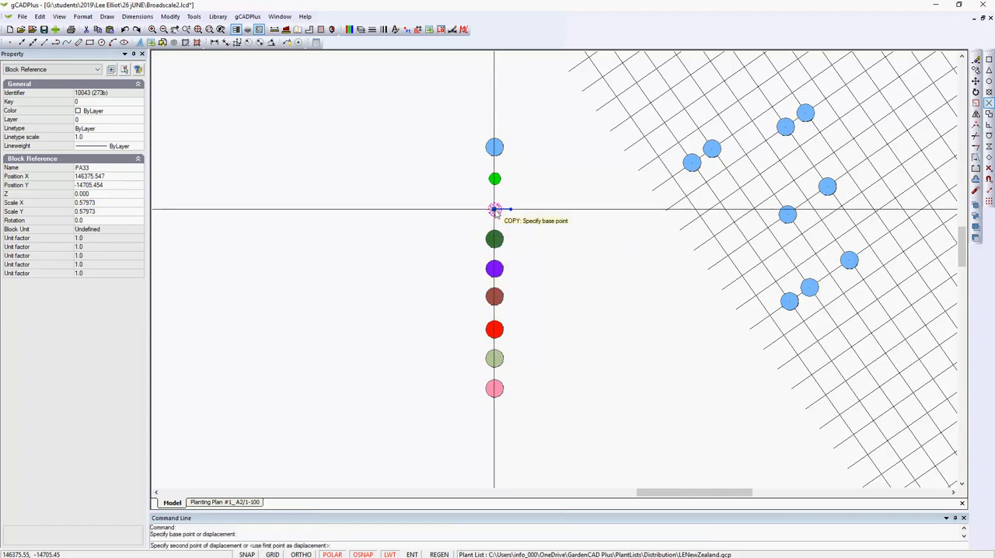
pyautogui.click(782, 249)
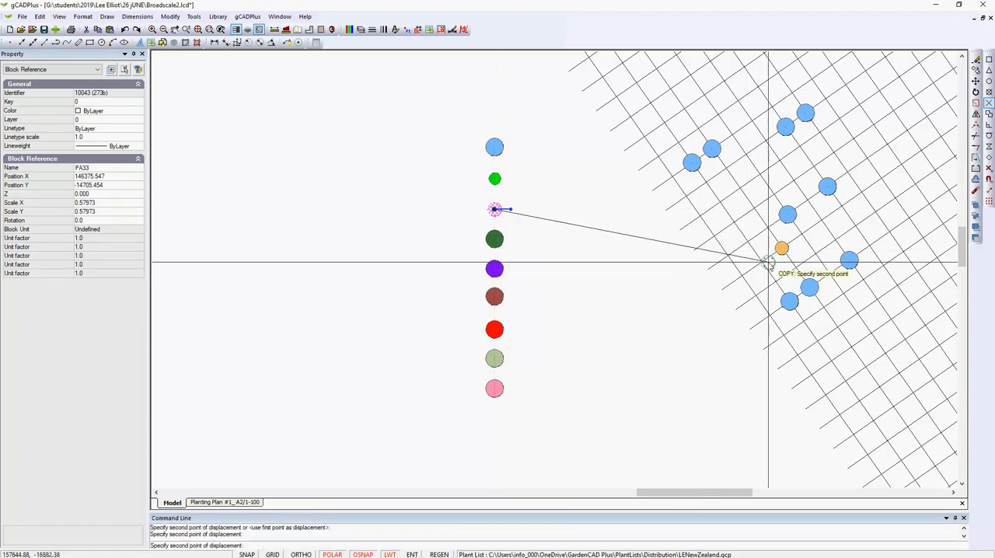
pyautogui.click(761, 262)
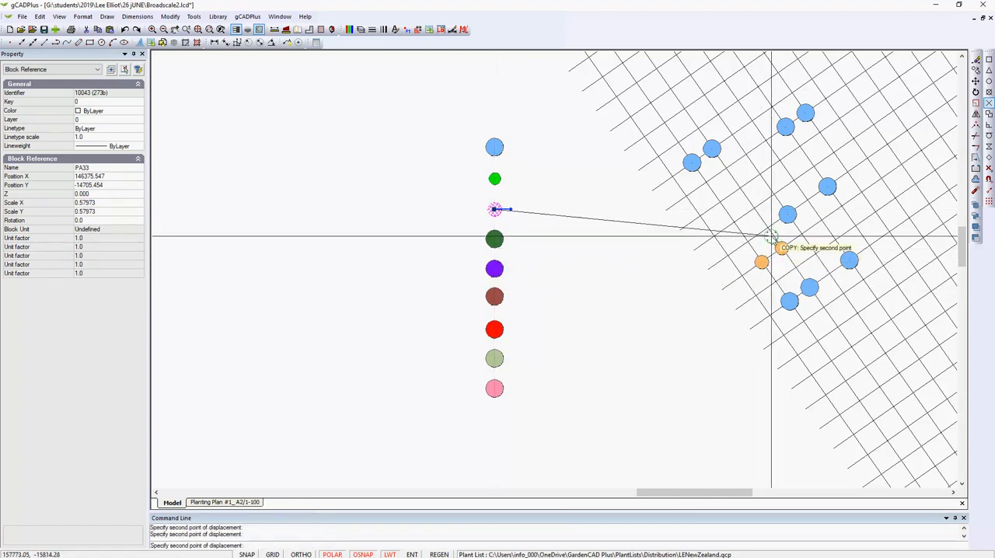
pyautogui.click(773, 194)
pyautogui.click(779, 161)
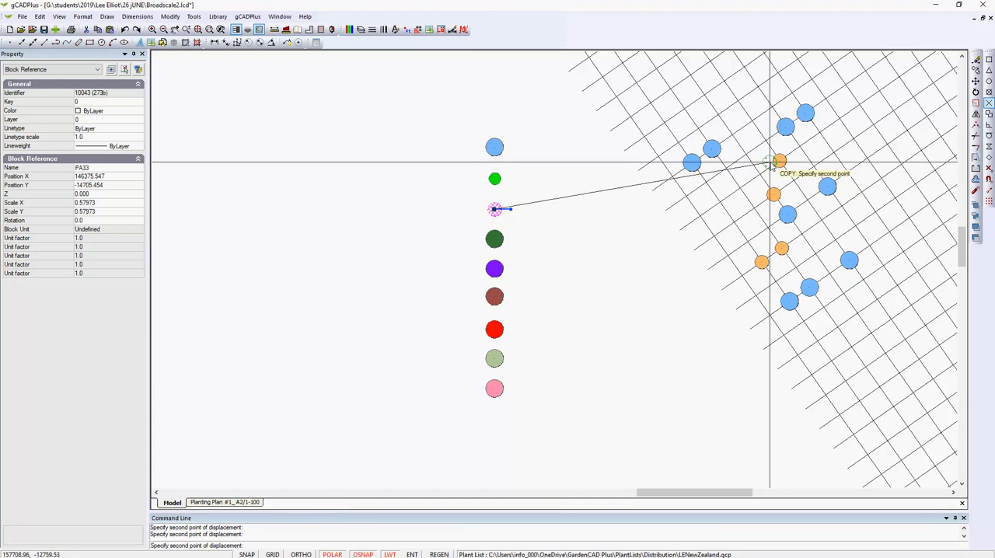
pyautogui.click(745, 154)
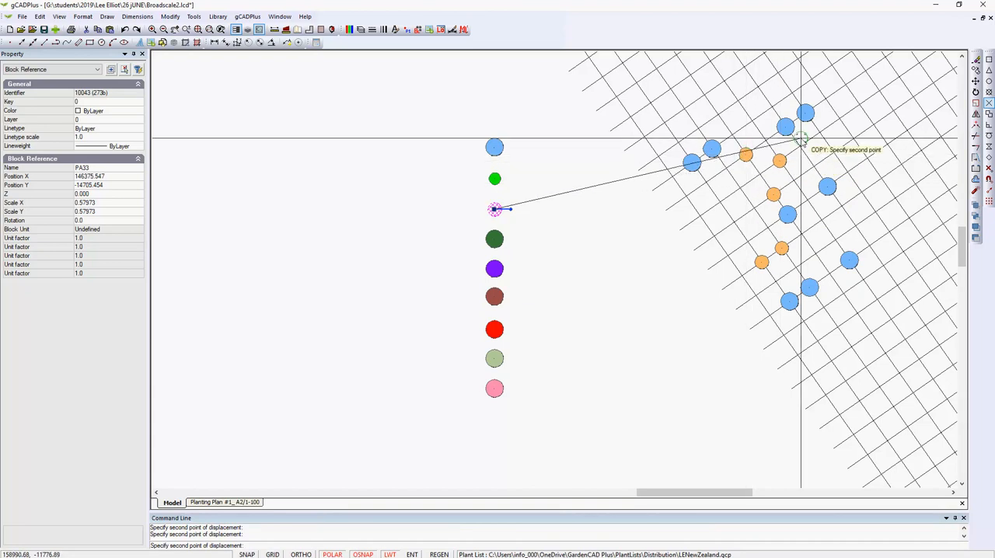
pyautogui.click(861, 193)
pyautogui.rightClick(862, 194)
pyautogui.click(878, 204)
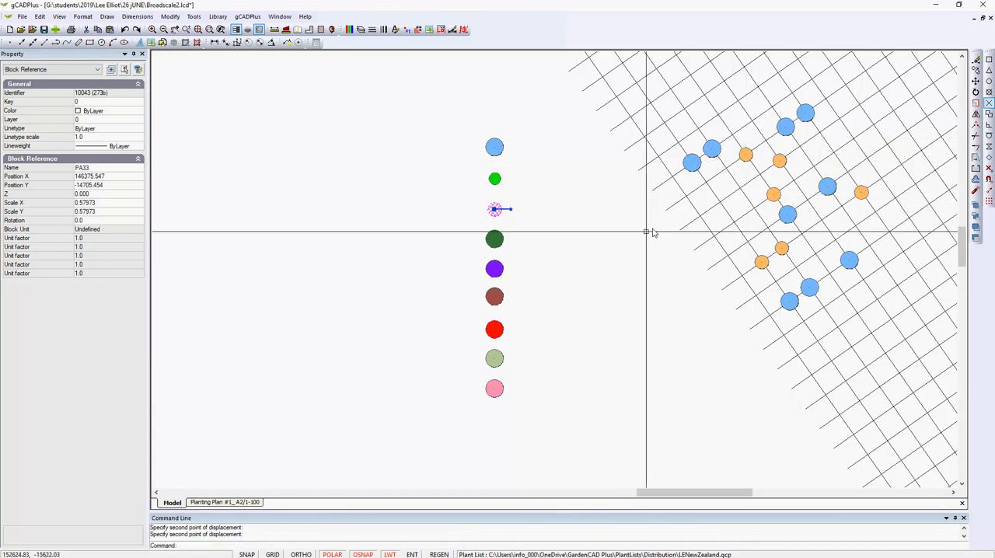
pyautogui.press('Escape')
# Copy the dark green symbol from its centre onto seven free grid intersections among the blue and orange symbols, and deselect it
pyautogui.click(491, 238)
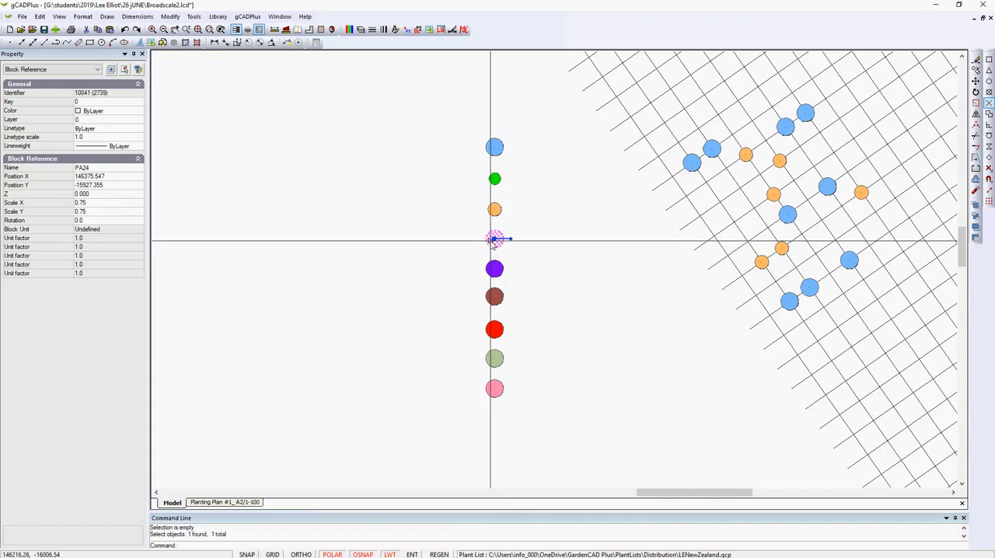
pyautogui.rightClick(492, 242)
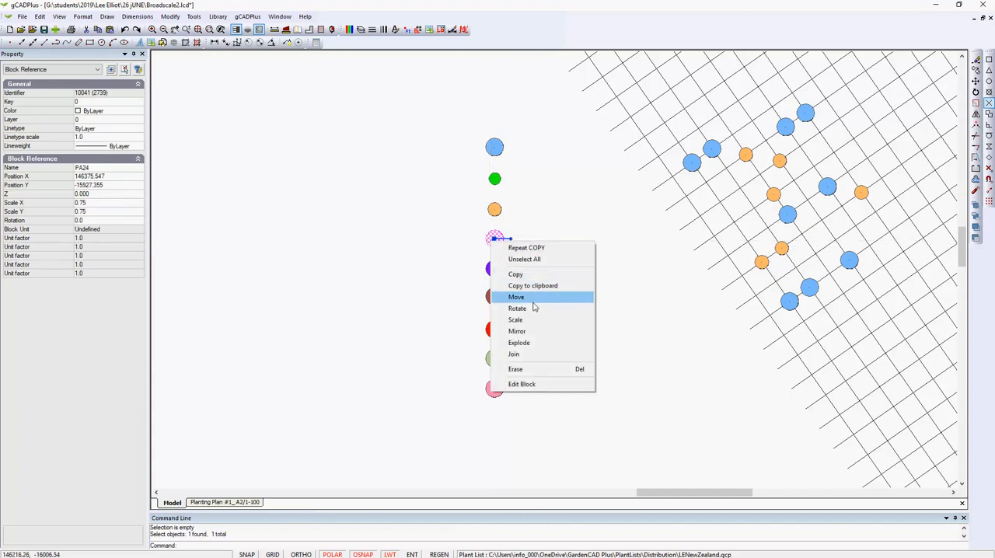
pyautogui.click(520, 278)
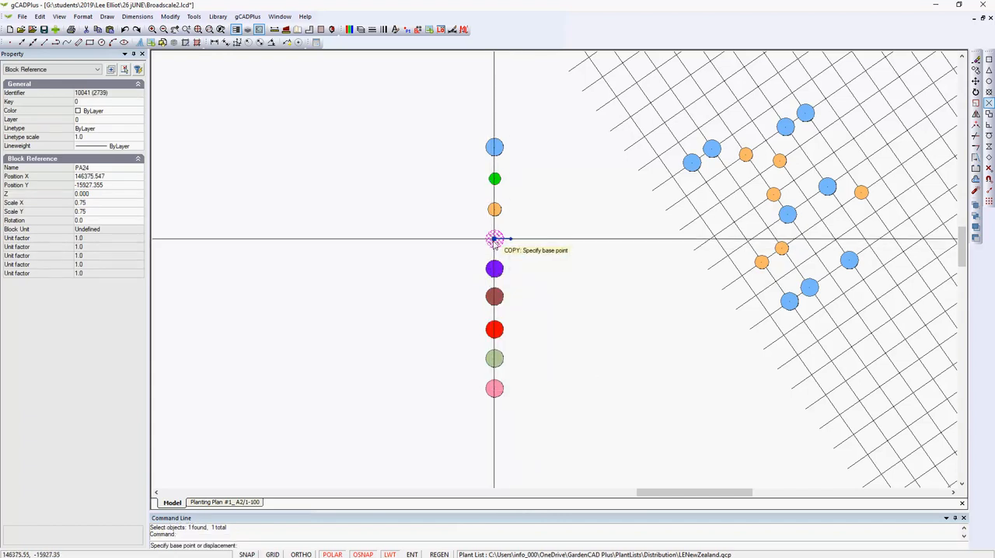
pyautogui.click(498, 239)
pyautogui.click(807, 200)
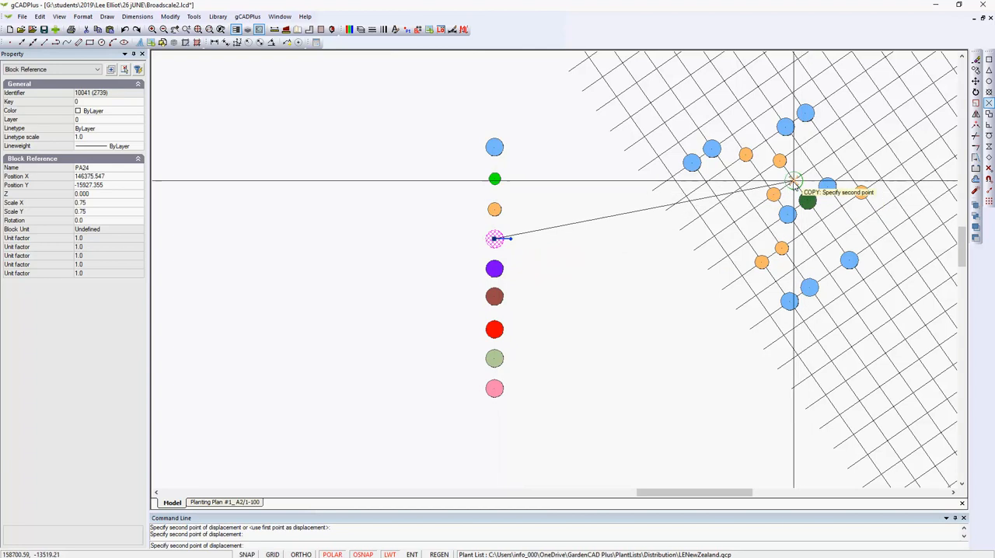
pyautogui.click(793, 180)
pyautogui.click(758, 208)
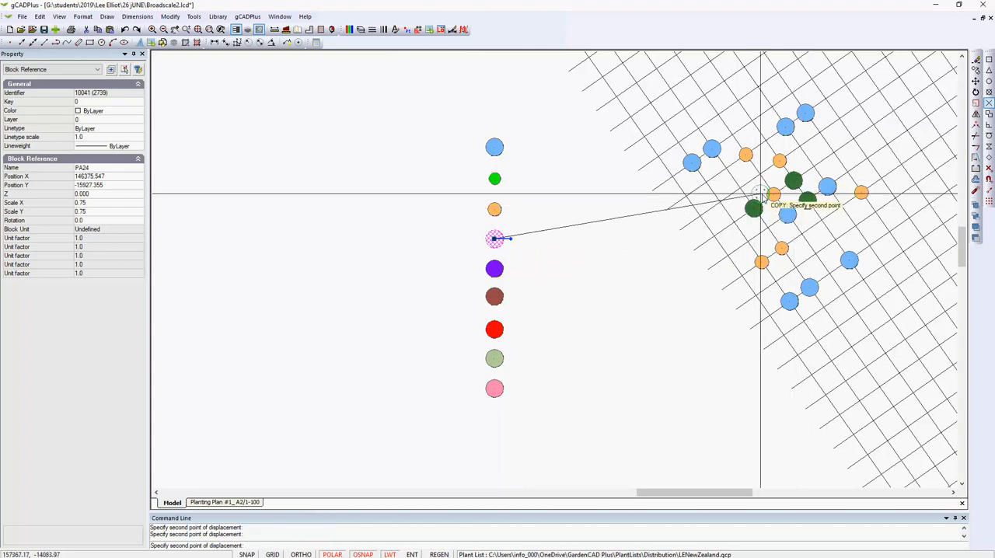
pyautogui.click(740, 188)
pyautogui.click(735, 134)
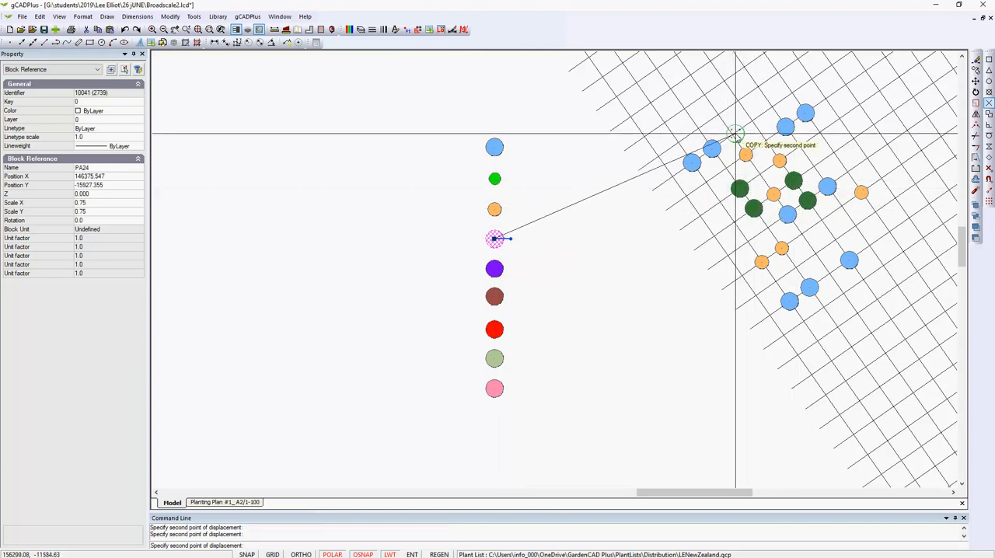
pyautogui.click(752, 121)
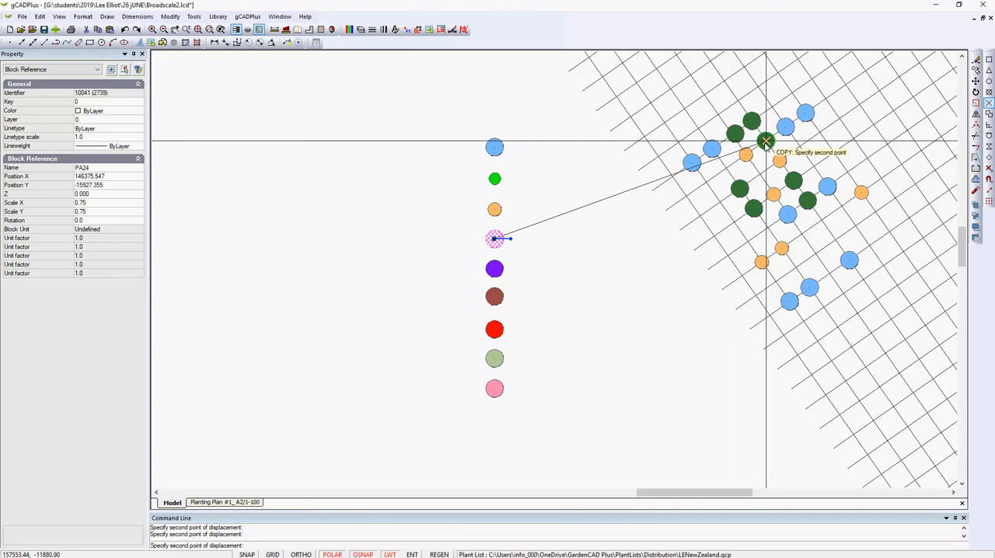
pyautogui.click(767, 142)
pyautogui.press('Escape')
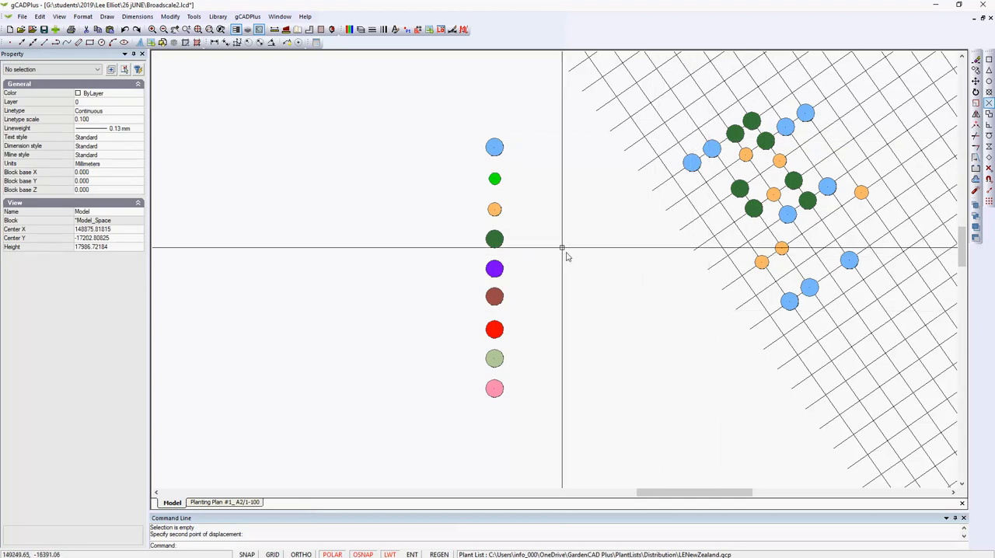
# Copy the bright green symbol from its centre onto ten spots along the grid's western edge, and end the copy
pyautogui.click(495, 179)
pyautogui.rightClick(499, 185)
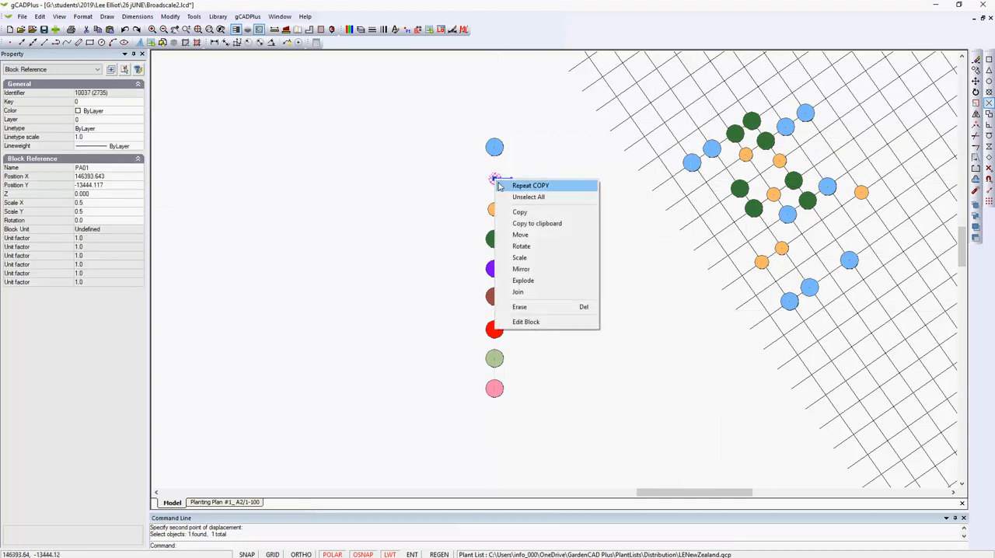
pyautogui.click(536, 216)
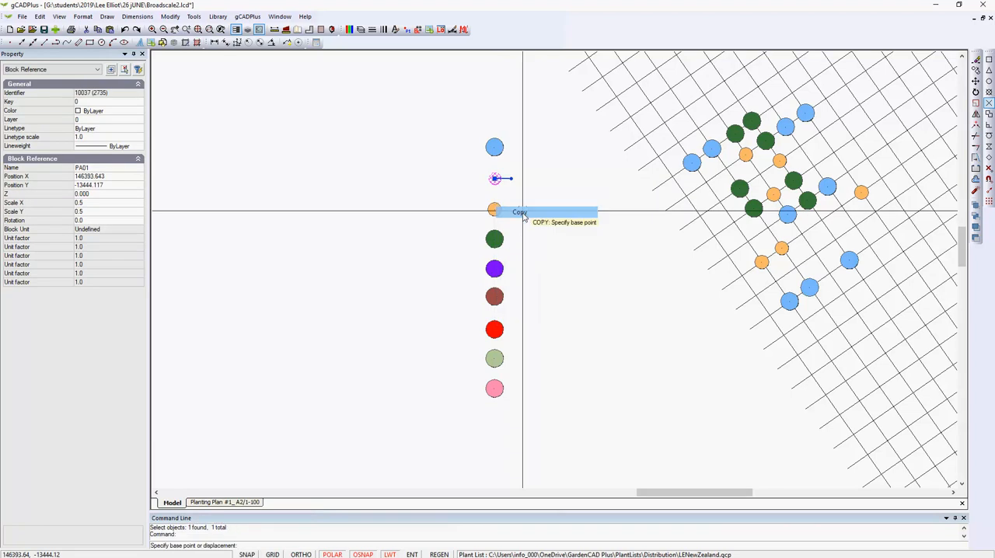
pyautogui.click(495, 179)
pyautogui.scroll(2, 700, 189)
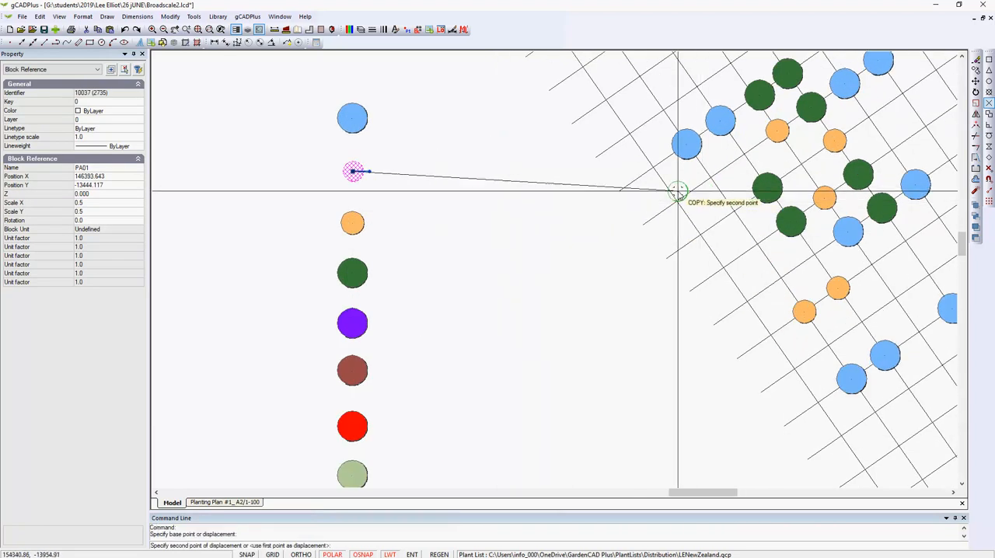
pyautogui.click(653, 168)
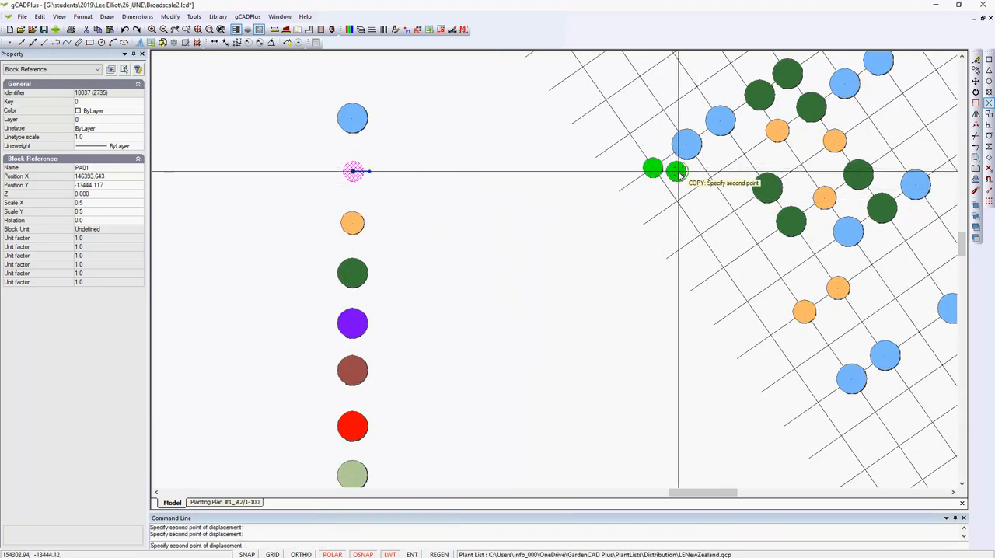
pyautogui.click(677, 172)
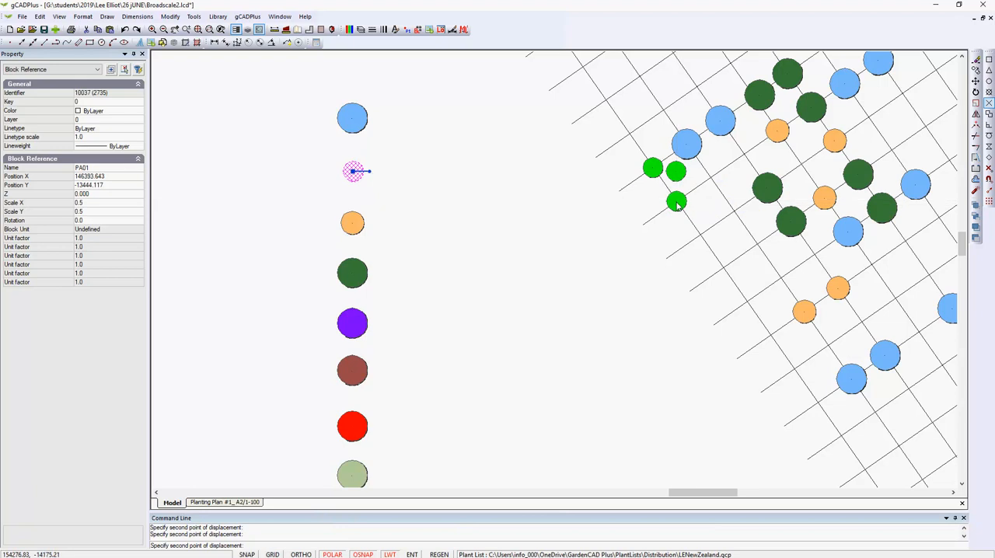
pyautogui.click(678, 203)
pyautogui.click(702, 204)
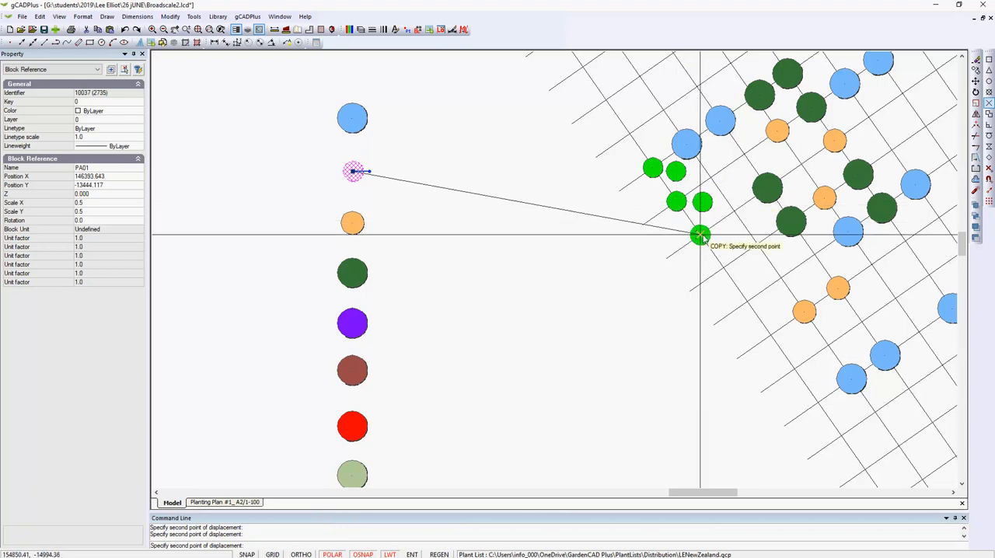
pyautogui.click(700, 236)
pyautogui.click(727, 242)
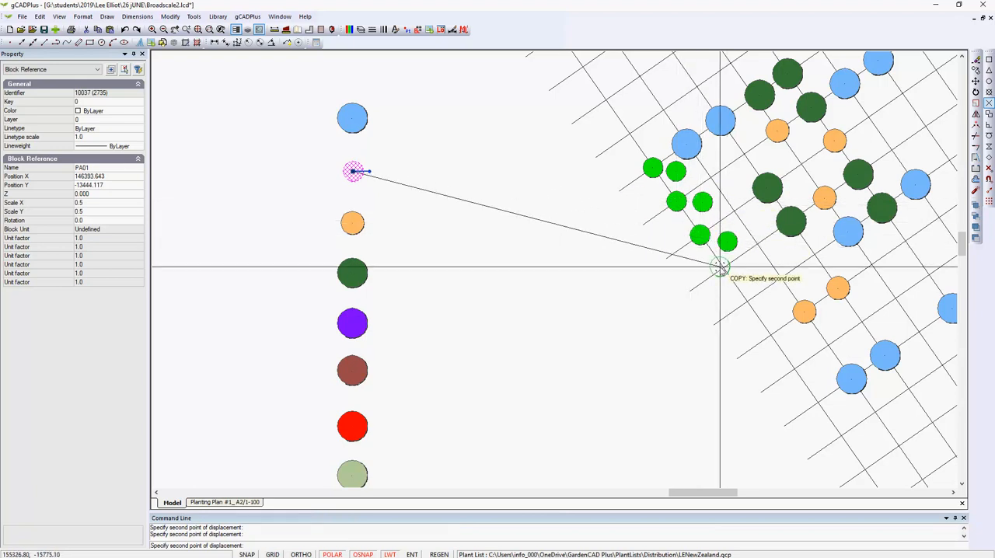
pyautogui.click(723, 269)
pyautogui.click(719, 304)
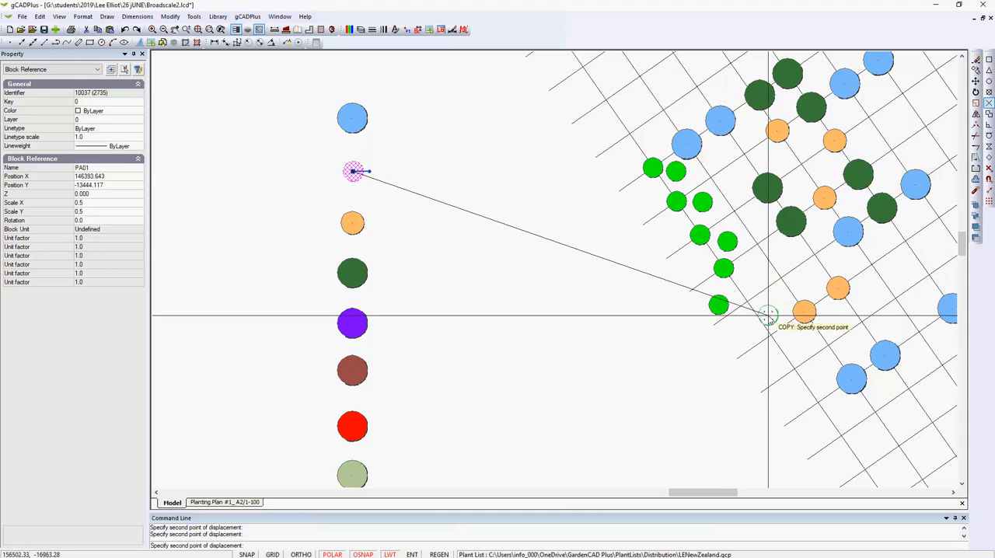
pyautogui.click(768, 315)
pyautogui.click(748, 282)
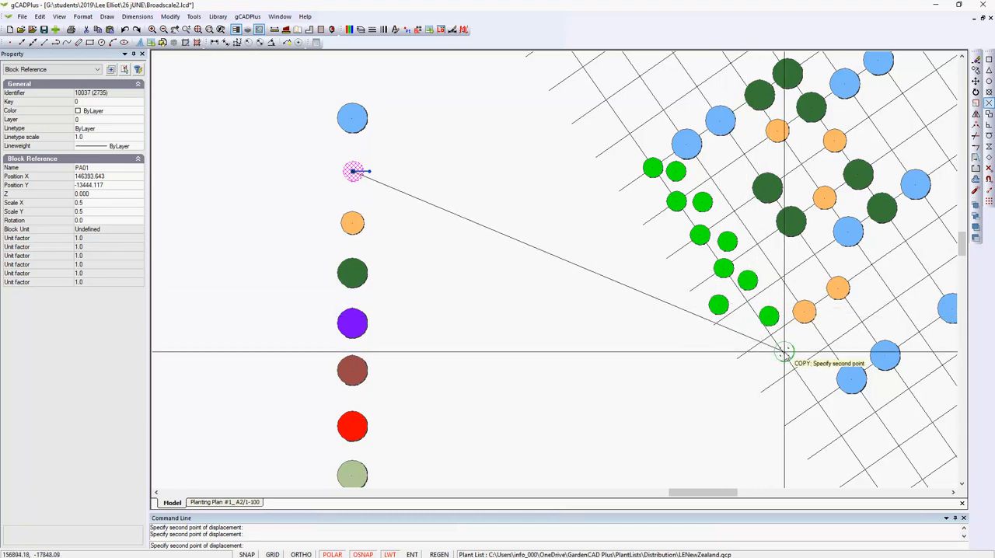
pyautogui.rightClick(739, 362)
pyautogui.click(760, 370)
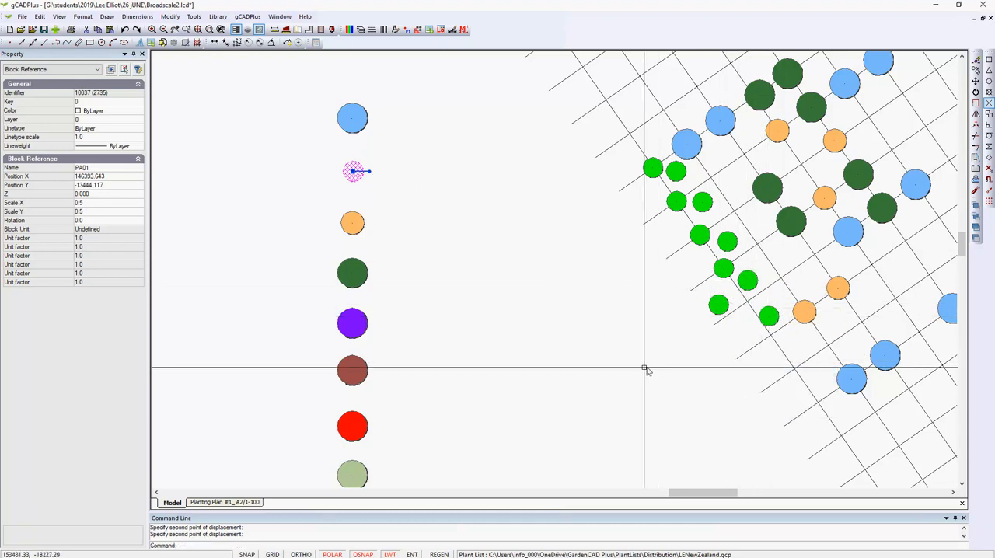
# Add the red symbol to the selected bright green one and copy both, placing red on six free grid intersections from its centre
pyautogui.click(354, 427)
pyautogui.rightClick(360, 432)
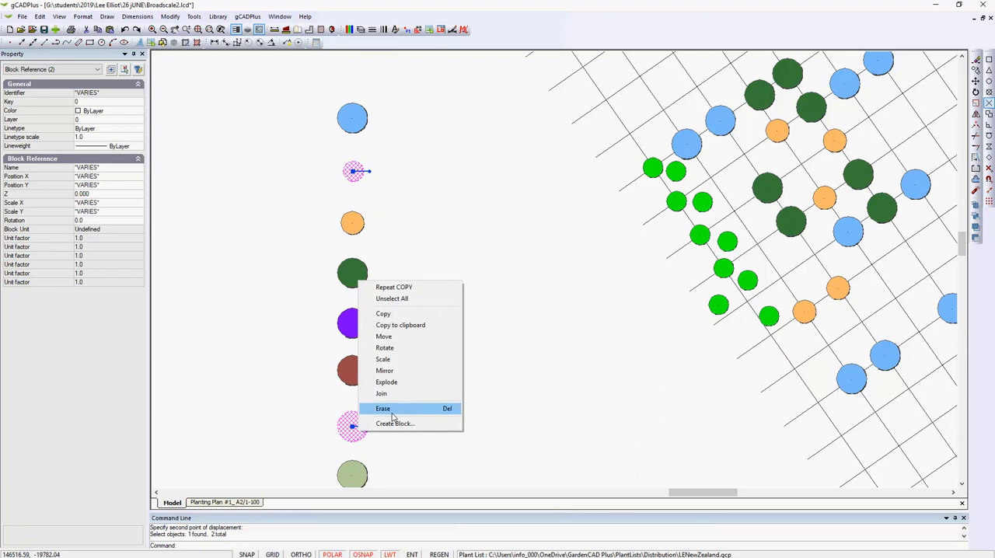
pyautogui.click(406, 315)
pyautogui.click(354, 426)
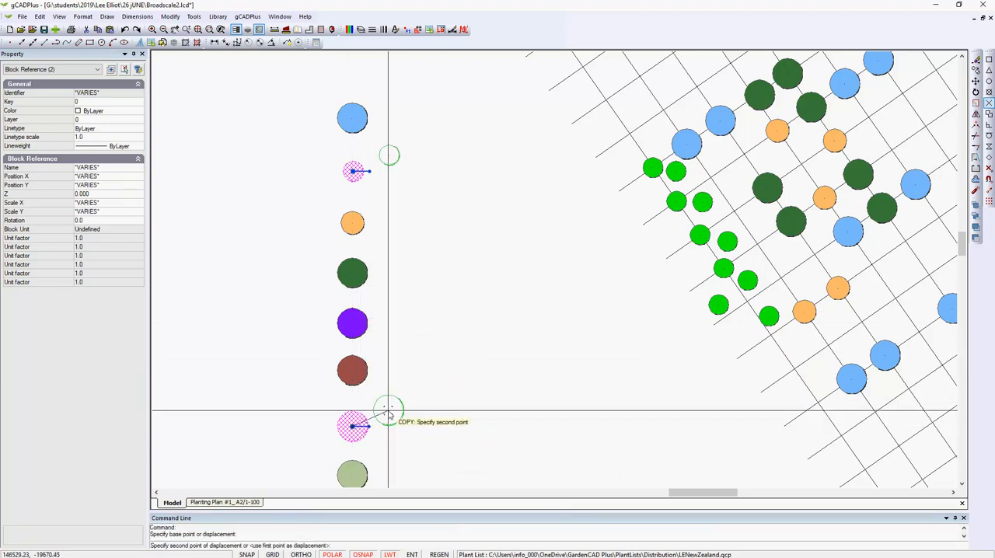
pyautogui.click(710, 177)
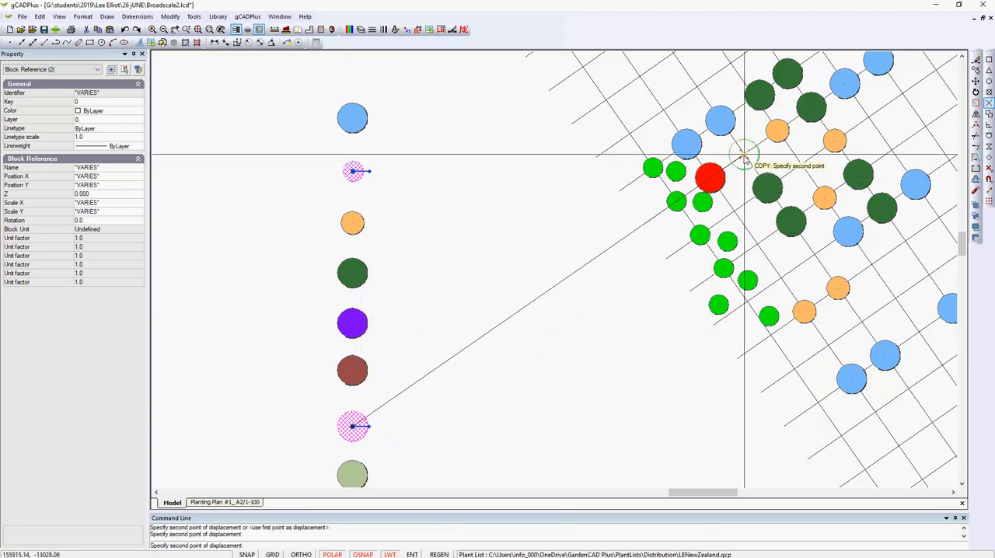
pyautogui.click(744, 155)
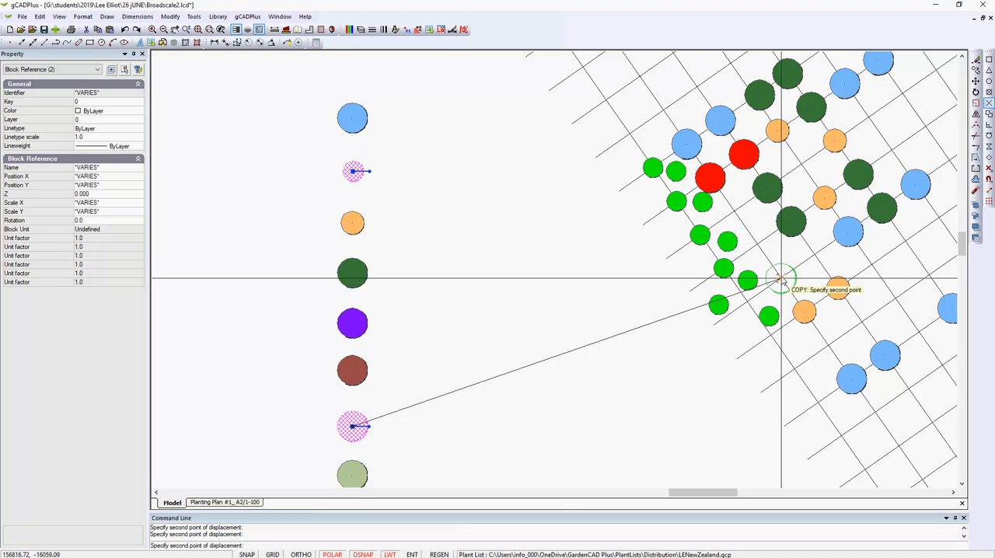
pyautogui.click(781, 280)
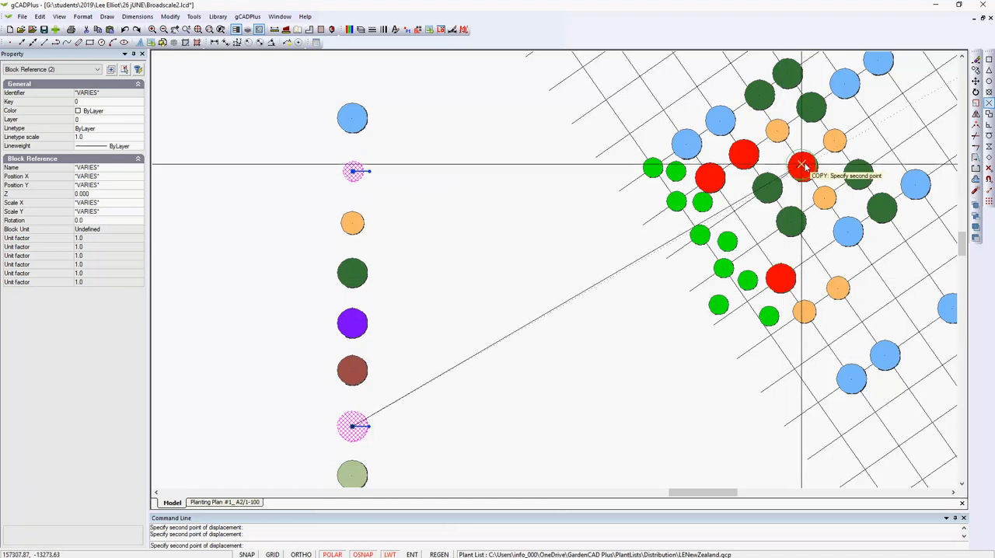
pyautogui.click(803, 166)
pyautogui.click(758, 244)
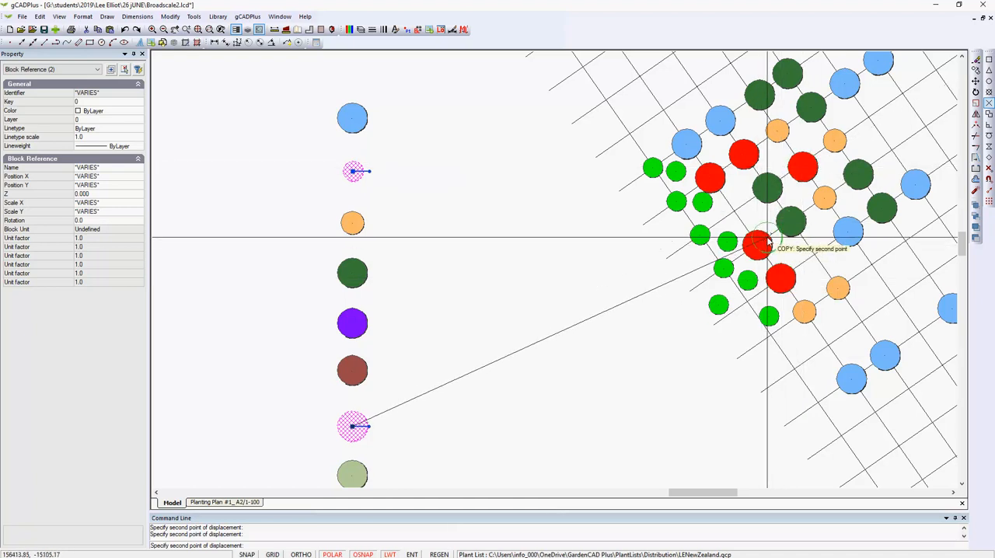
pyautogui.click(869, 117)
pyautogui.press('Escape')
# Examine the polar tracking angles and polar distance step in the drafting settings, and accept them
pyautogui.scroll(-2, 695, 273)
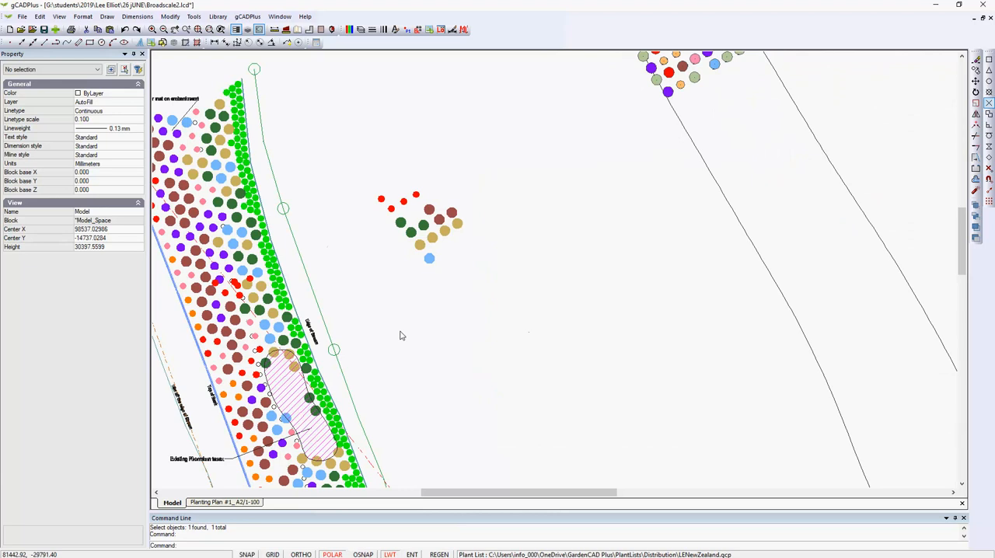
pyautogui.rightClick(419, 330)
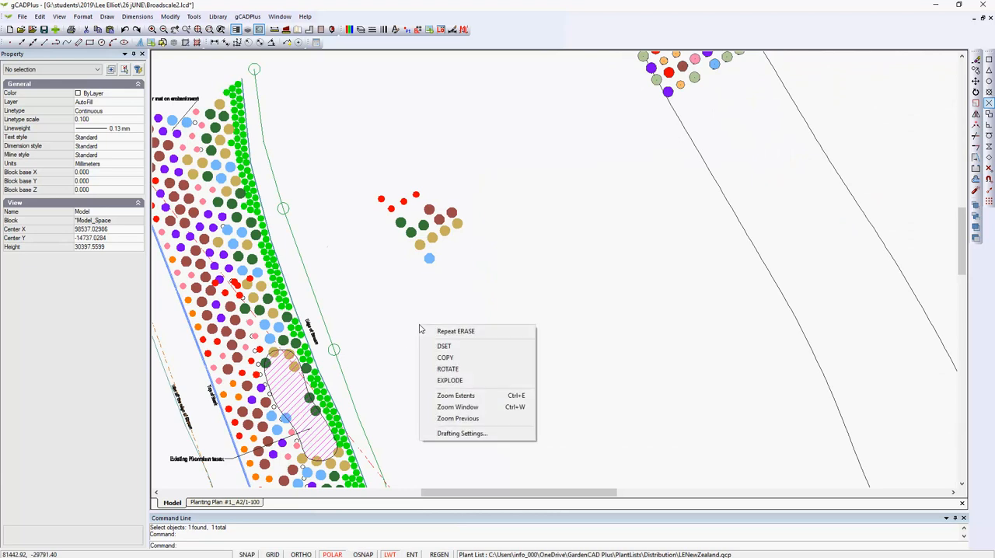
pyautogui.click(455, 434)
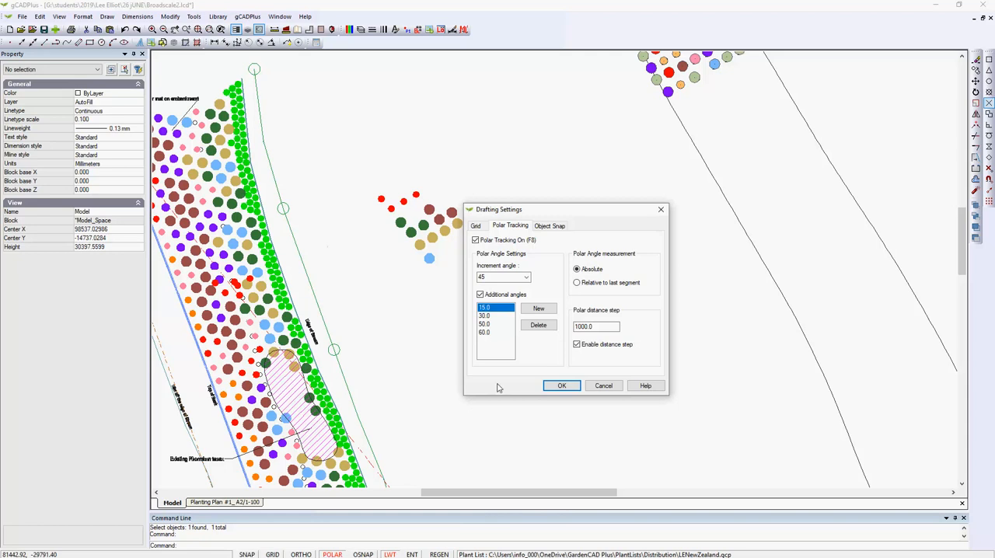
pyautogui.click(562, 386)
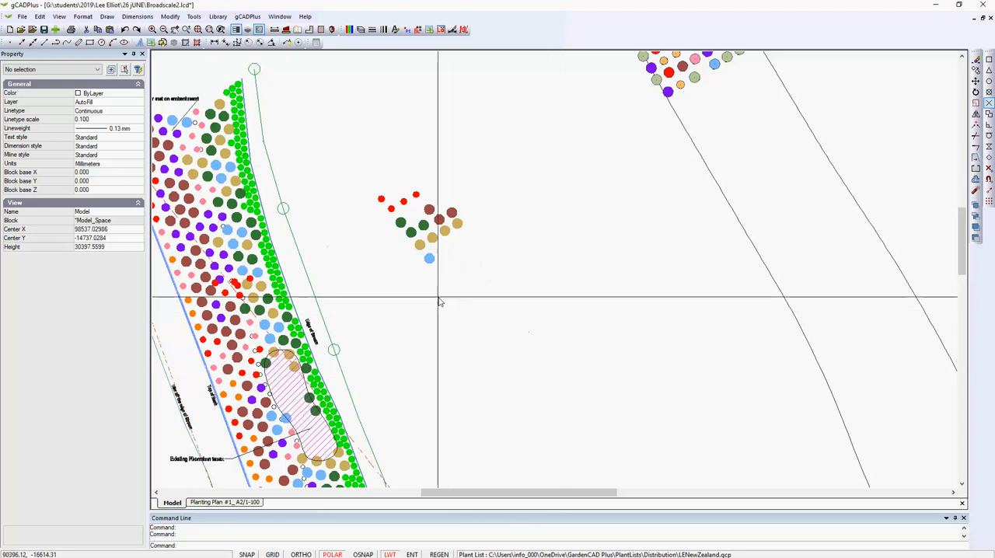
# Copy the lone blue Austroderia symbol to three neighbouring spots in the small loose plant group using polar tracking, and deselect it
pyautogui.scroll(1, 437, 300)
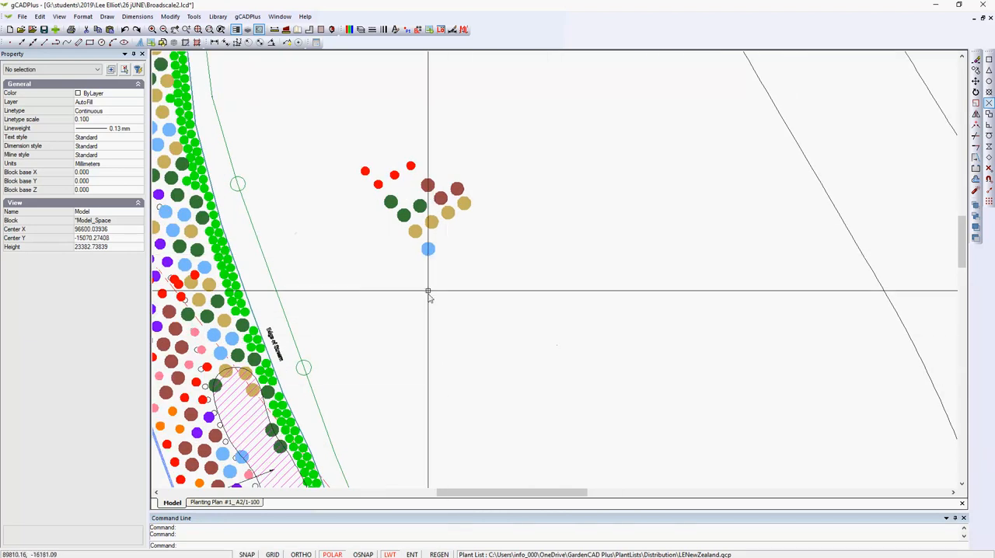
pyautogui.click(429, 249)
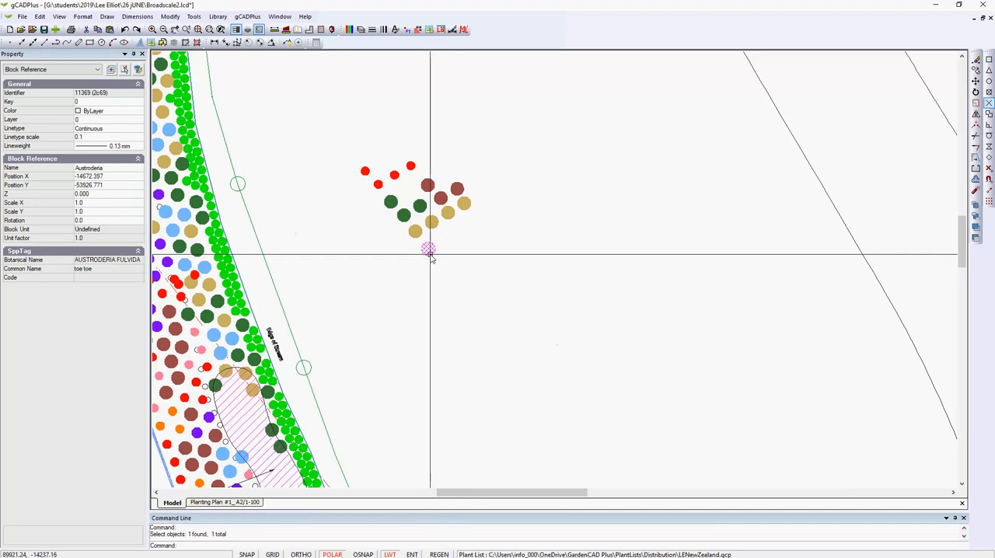
pyautogui.rightClick(430, 255)
pyautogui.click(453, 285)
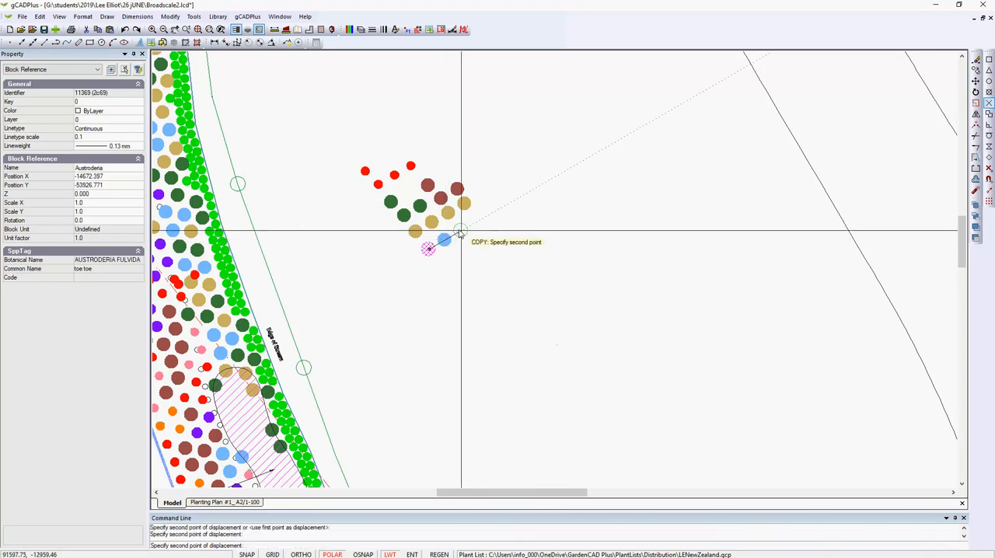
pyautogui.rightClick(446, 269)
pyautogui.click(465, 269)
pyautogui.rightClick(471, 278)
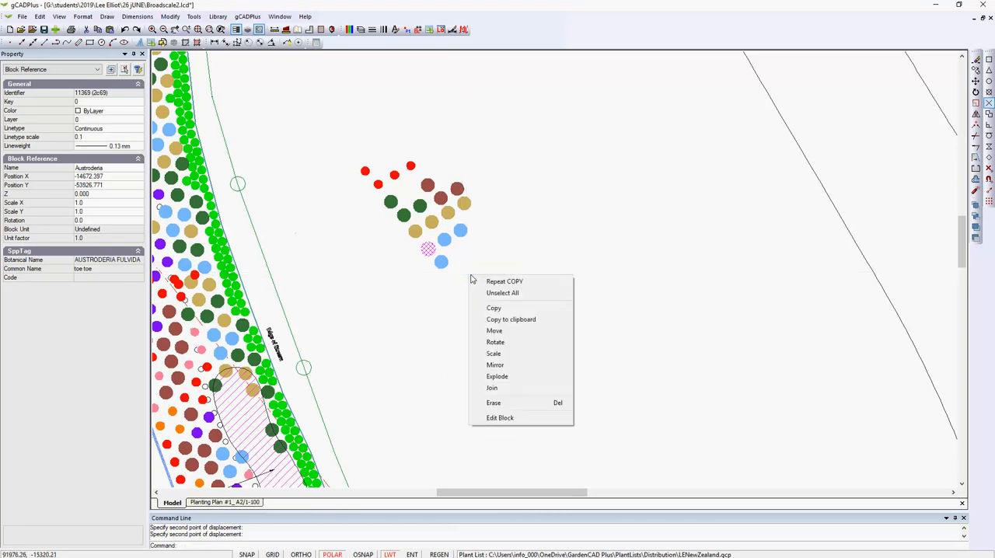
pyautogui.click(488, 295)
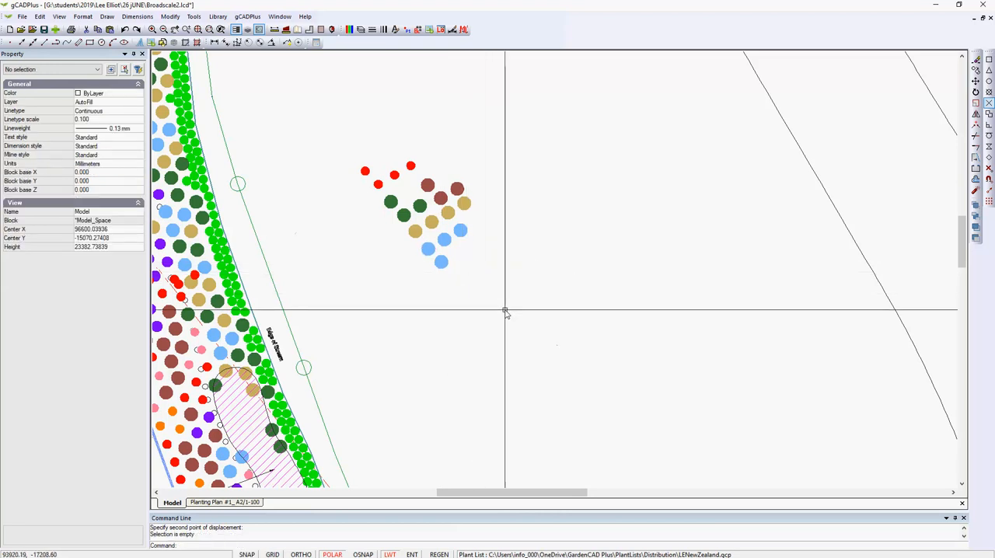
# Copy the whole group of plant symbols at the outlined strip's northern end twice down the strip, end to end, and deselect it
pyautogui.scroll(-1, 507, 314)
pyautogui.scroll(-1, 508, 315)
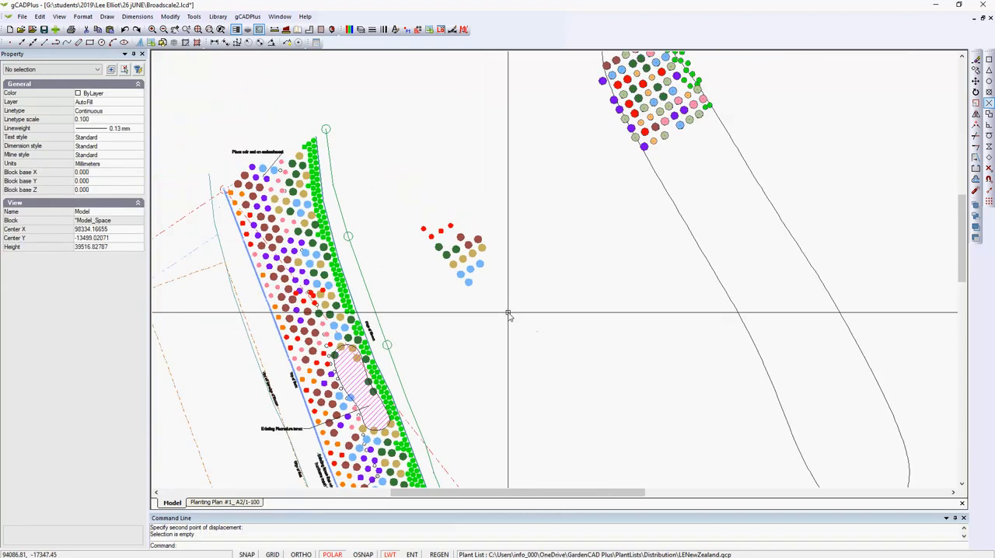
pyautogui.moveTo(562, 300); pyautogui.dragTo(516, 333, button='middle')
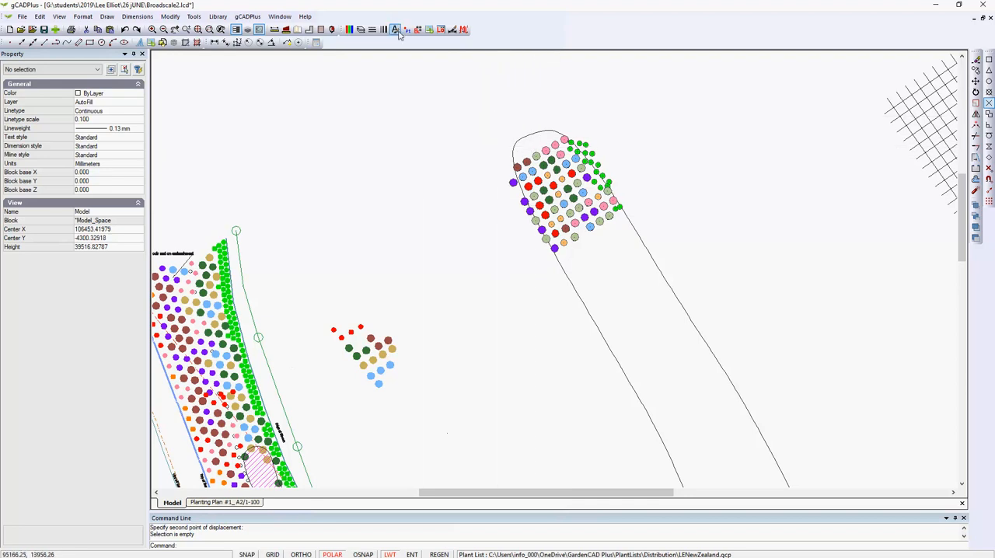
pyautogui.moveTo(472, 105); pyautogui.dragTo(654, 273)
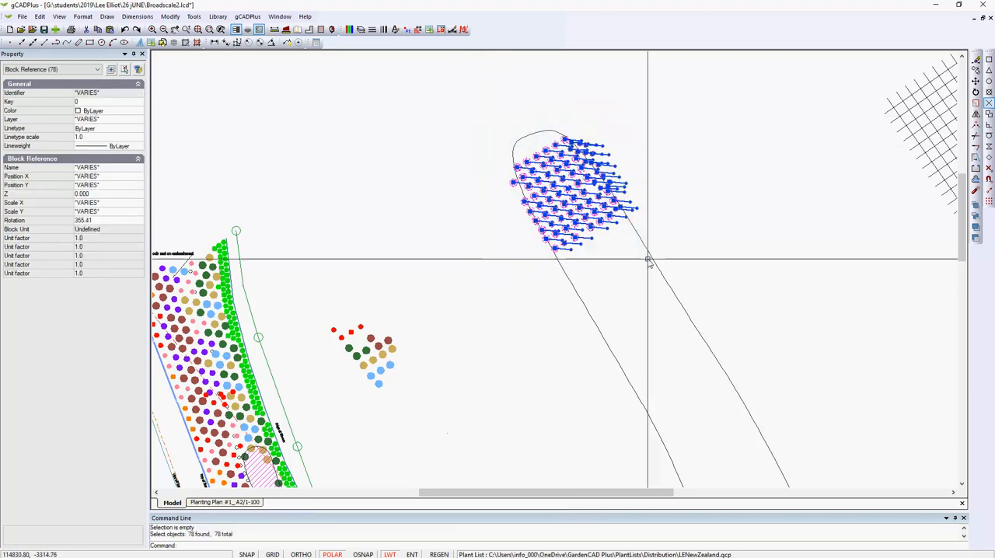
pyautogui.rightClick(630, 269)
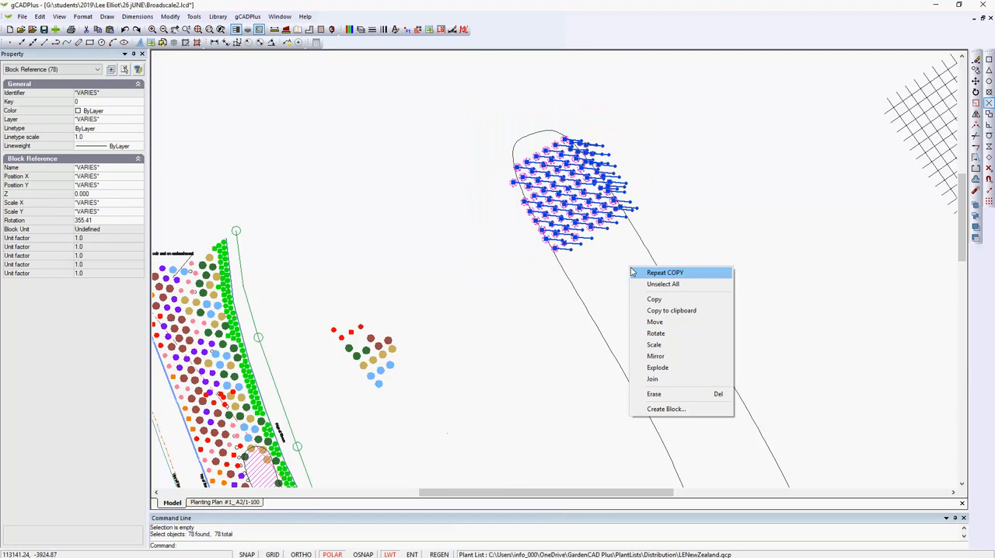
pyautogui.click(667, 302)
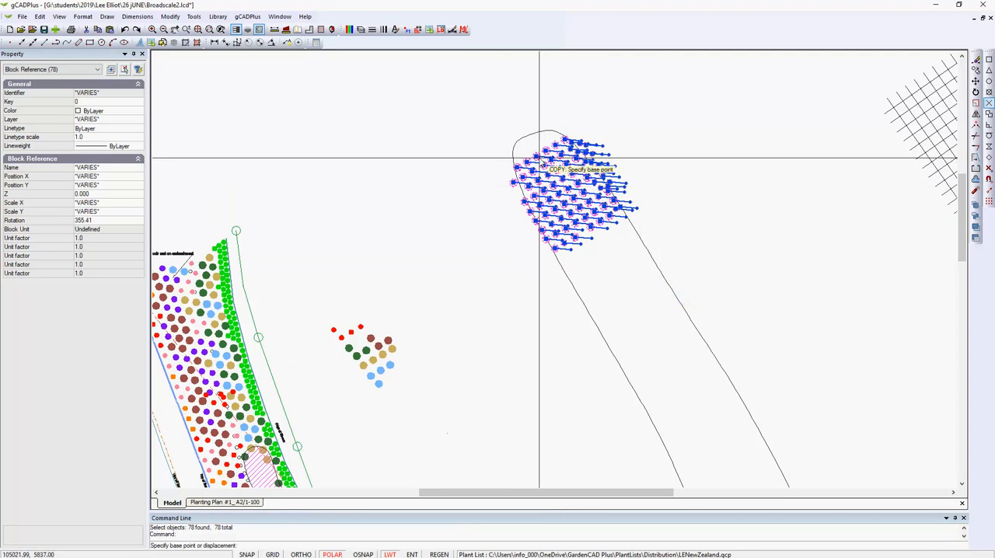
pyautogui.click(537, 160)
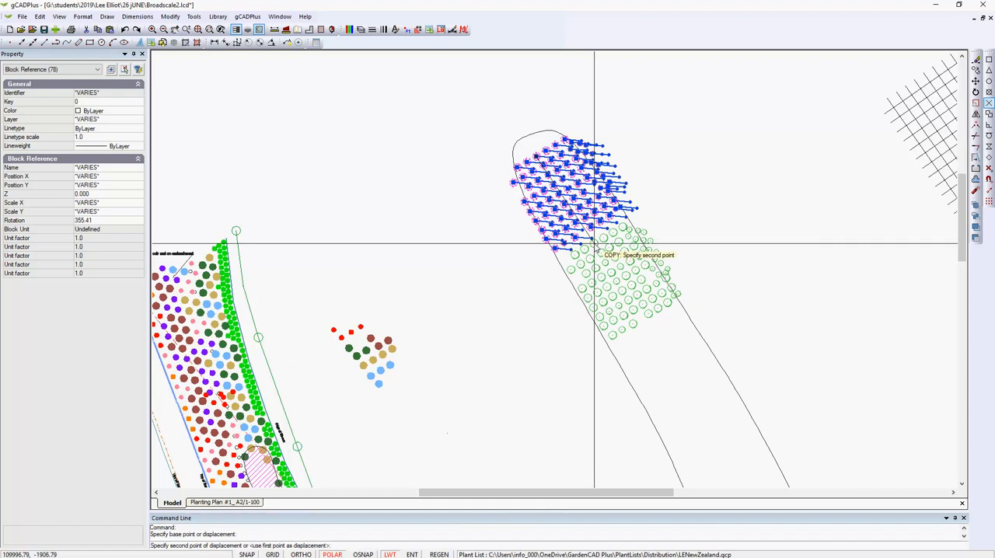
pyautogui.click(592, 239)
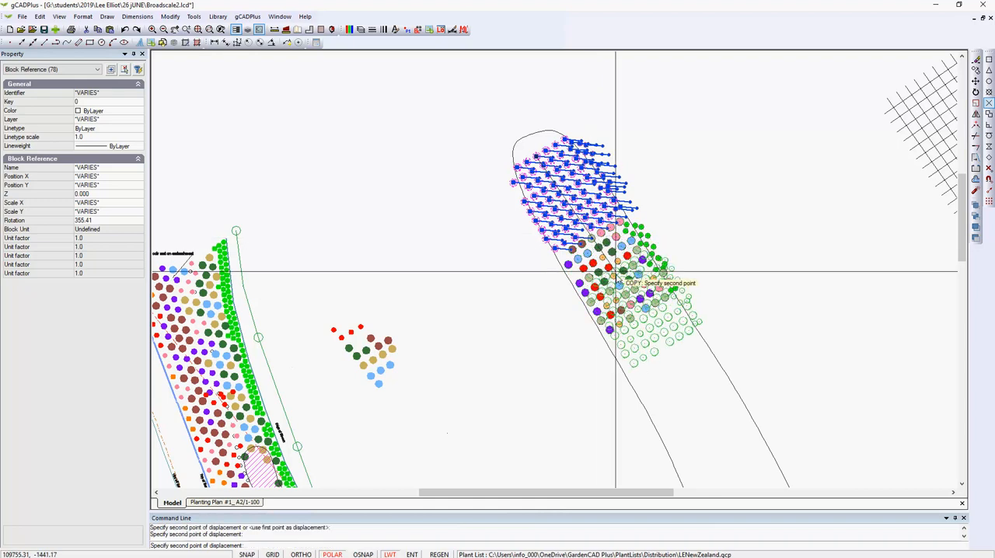
pyautogui.click(642, 328)
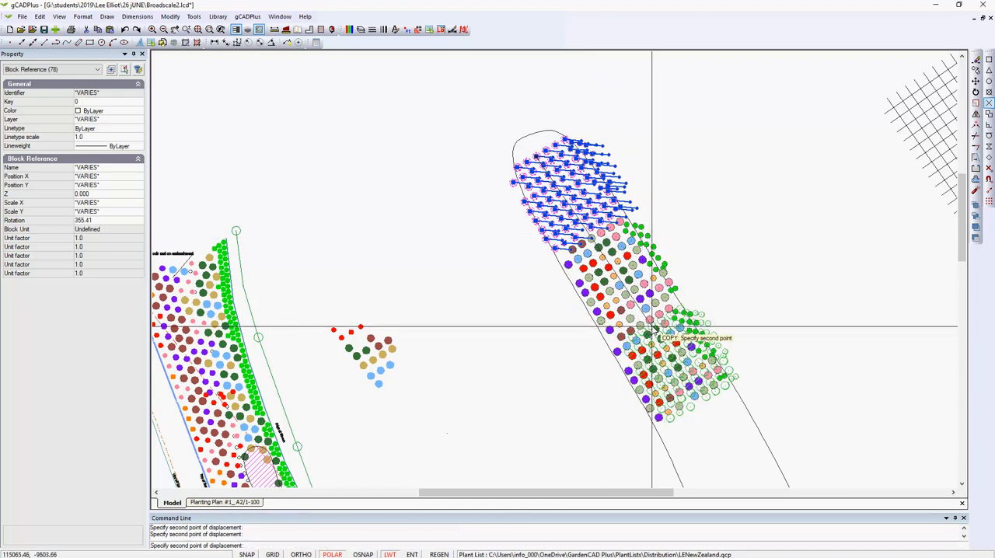
pyautogui.rightClick(670, 314)
pyautogui.click(687, 320)
pyautogui.rightClick(553, 332)
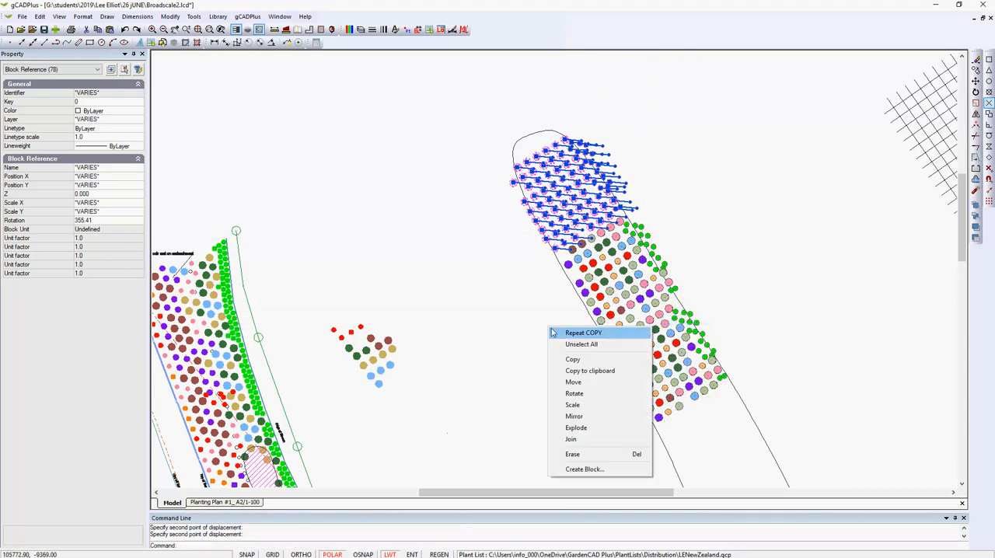
pyautogui.click(582, 344)
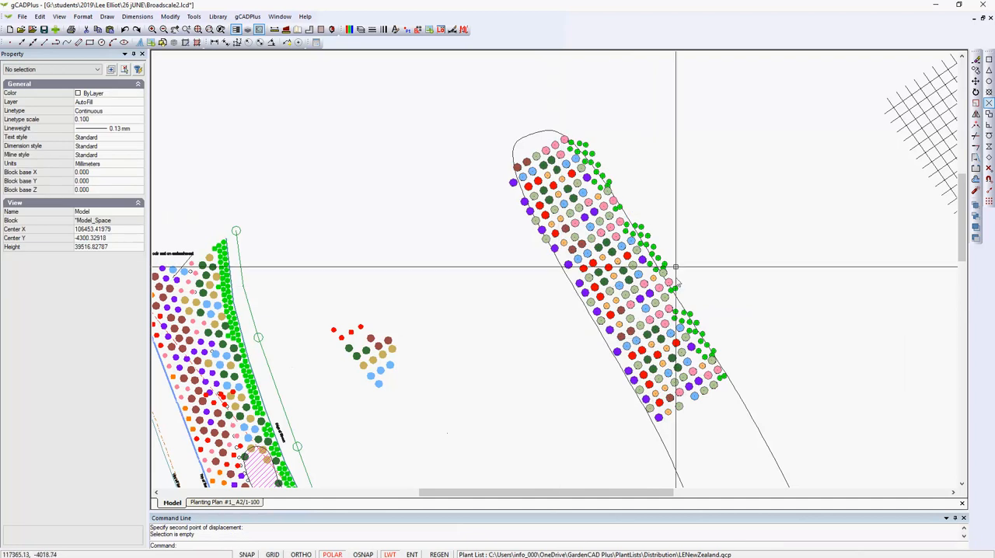